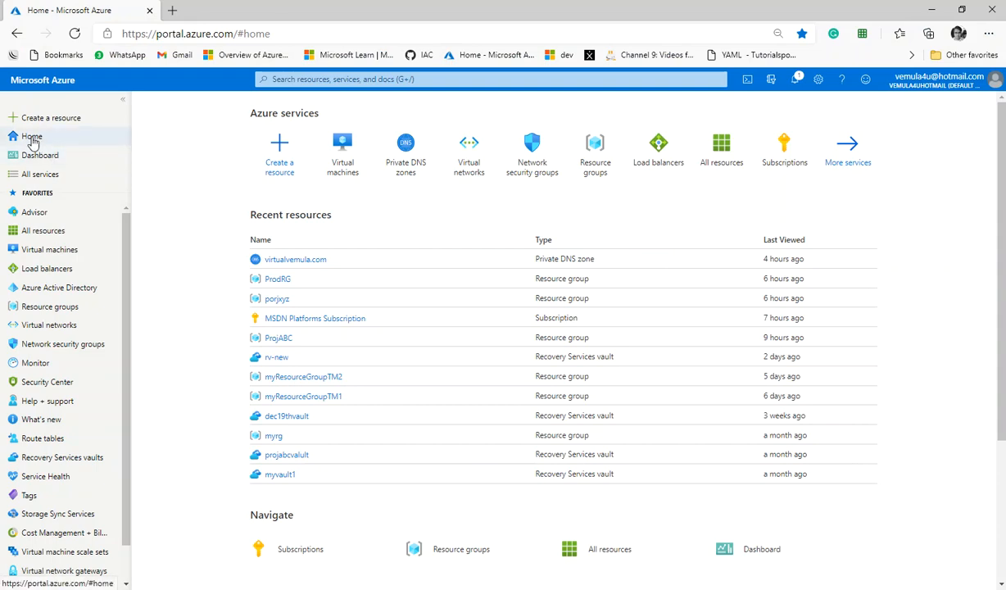
# Step: Open the Virtual machines service and start creating a new virtual machine
pyautogui.click(292, 77)
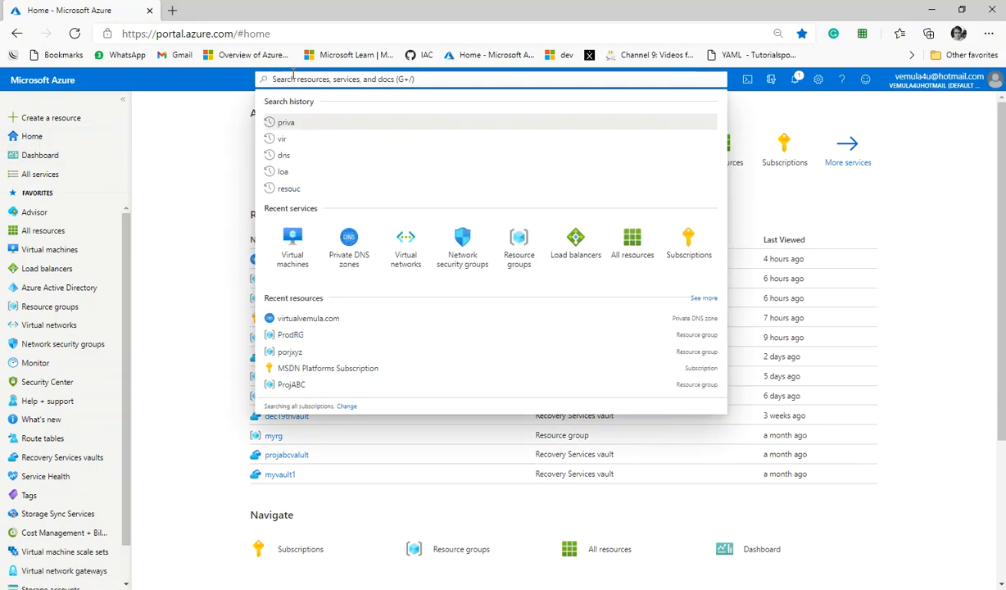
pyautogui.write('vir')
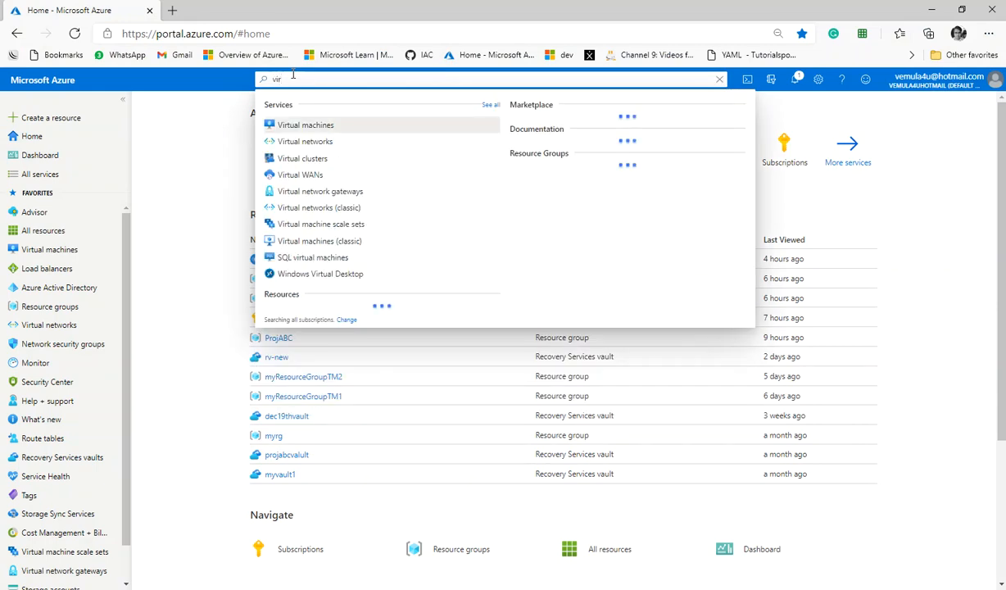
pyautogui.click(293, 127)
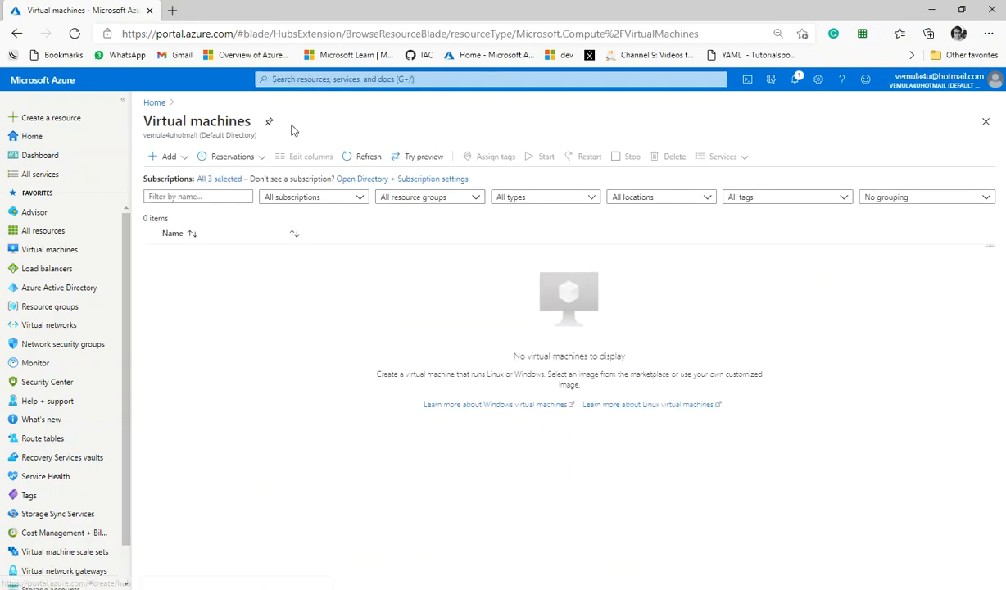
pyautogui.click(166, 156)
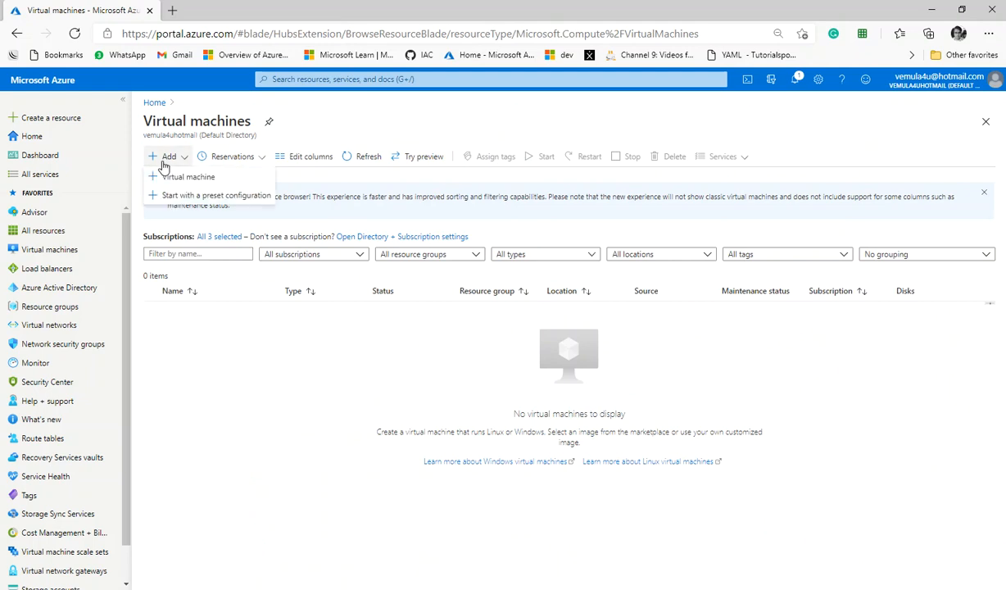
pyautogui.click(172, 179)
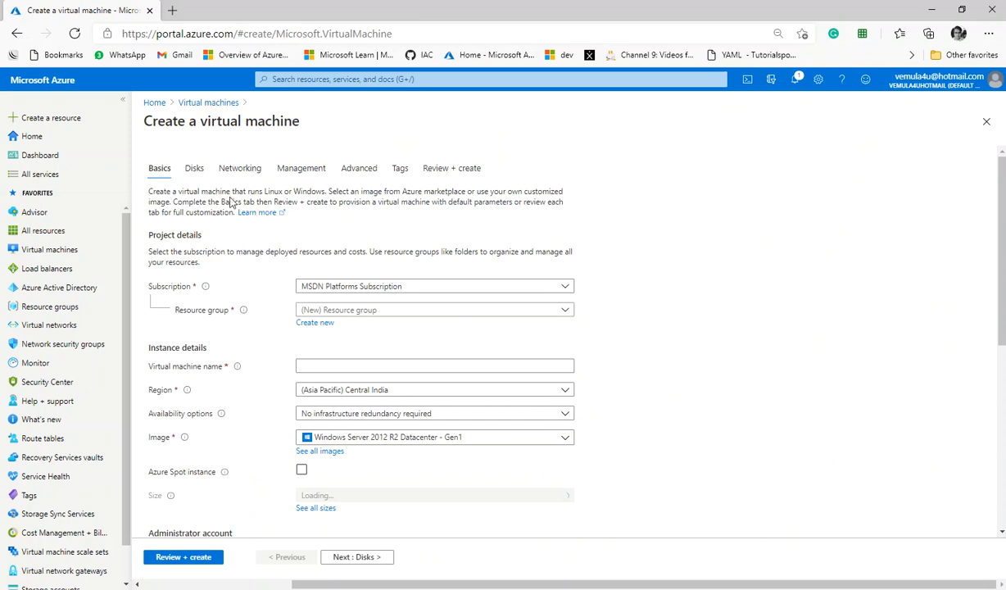
# Step: Restore the browser window and resize it to sit beside the Word document with the deployment specification
pyautogui.click(962, 10)
pyautogui.moveTo(472, 123); pyautogui.dragTo(849, 39)
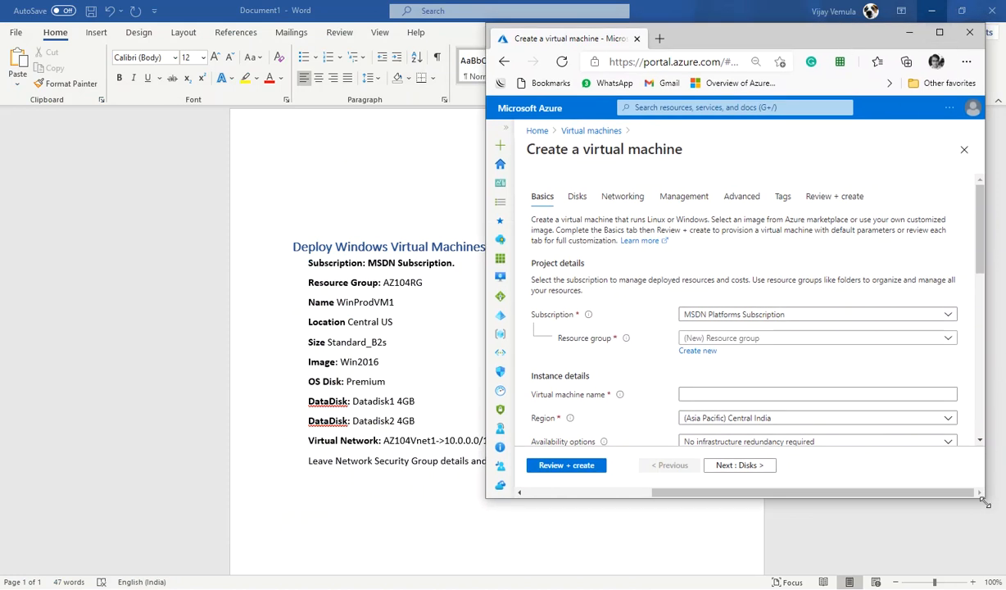
pyautogui.moveTo(985, 502); pyautogui.dragTo(1004, 578)
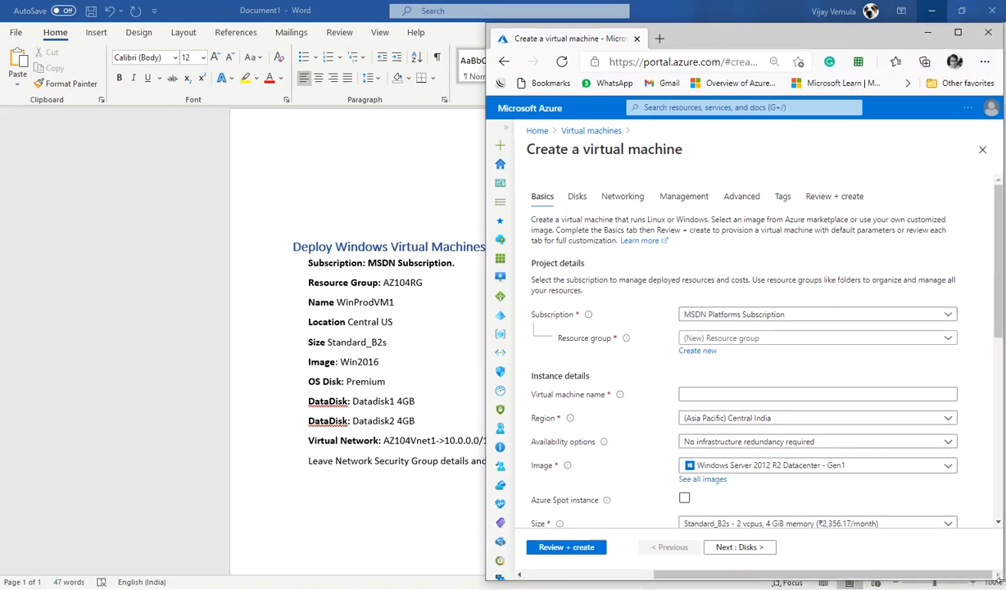
# Step: Review the selected subscription and browse the list of existing resource groups
pyautogui.click(752, 316)
pyautogui.click(752, 318)
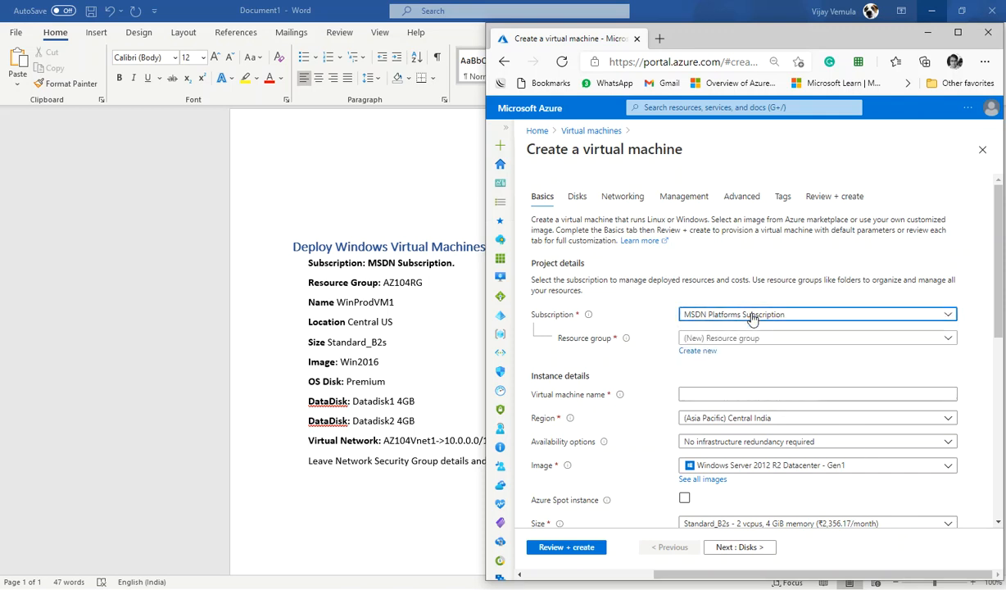
pyautogui.click(750, 338)
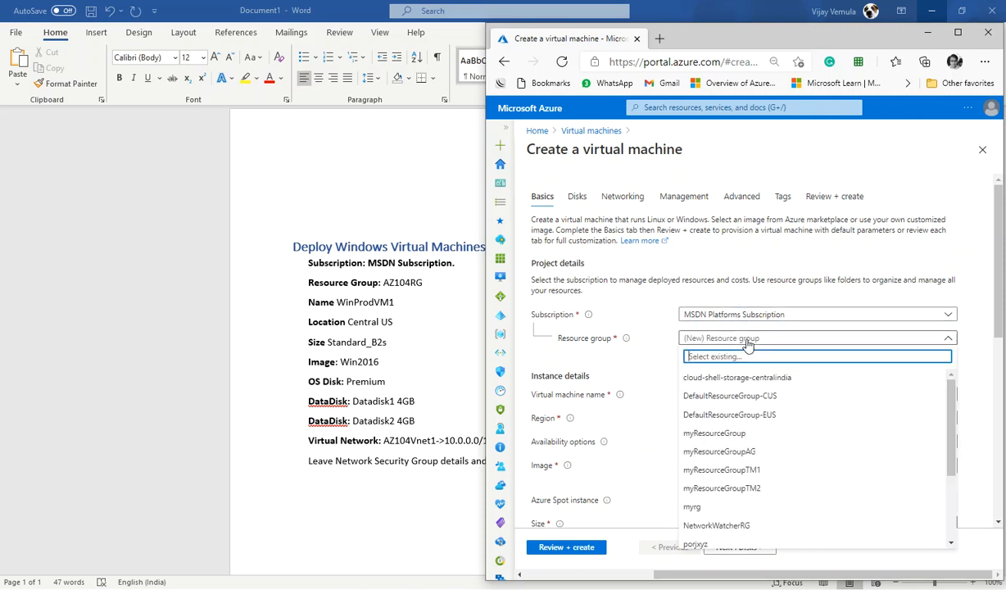
pyautogui.scroll(-3, 770, 457)
pyautogui.scroll(-1, 770, 456)
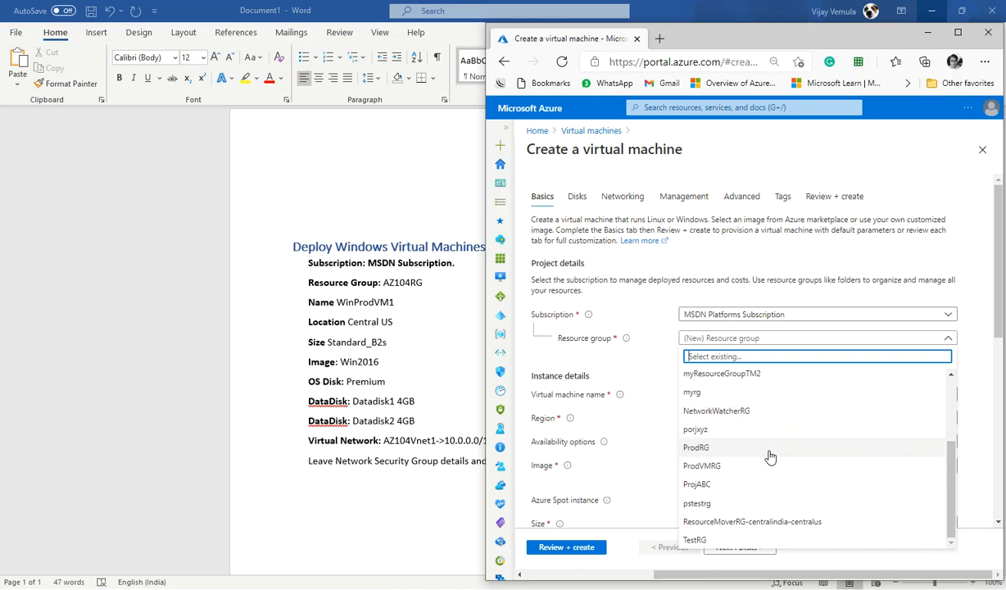
pyautogui.scroll(4, 770, 456)
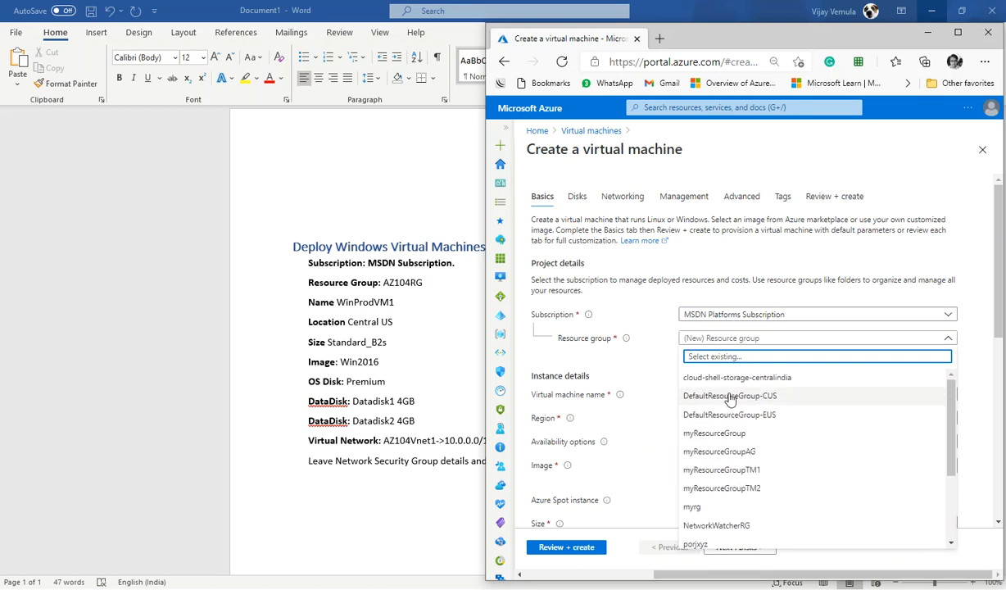
pyautogui.click(639, 320)
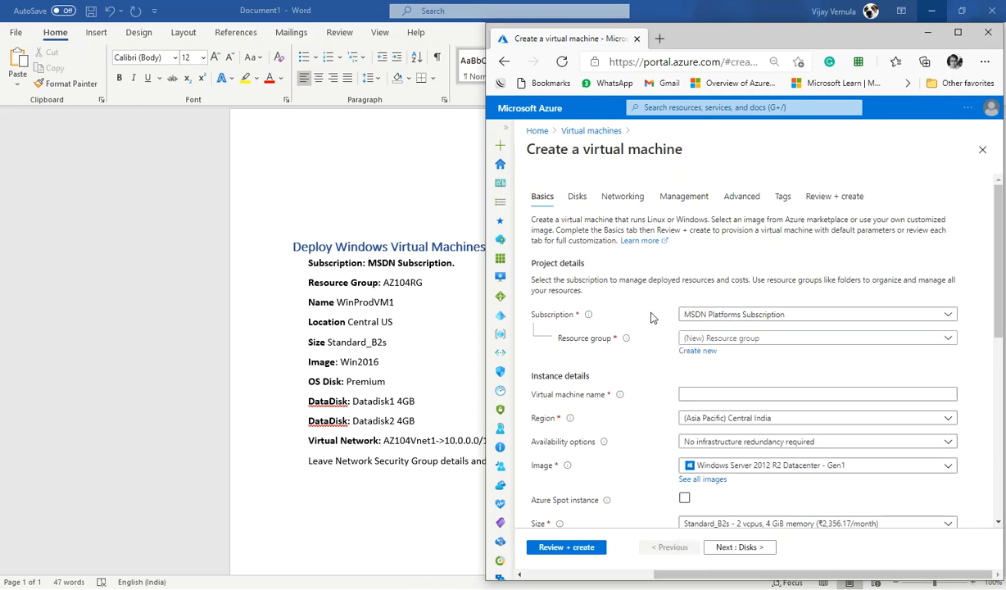
# Step: Create a new resource group named AZ104RG
pyautogui.click(695, 351)
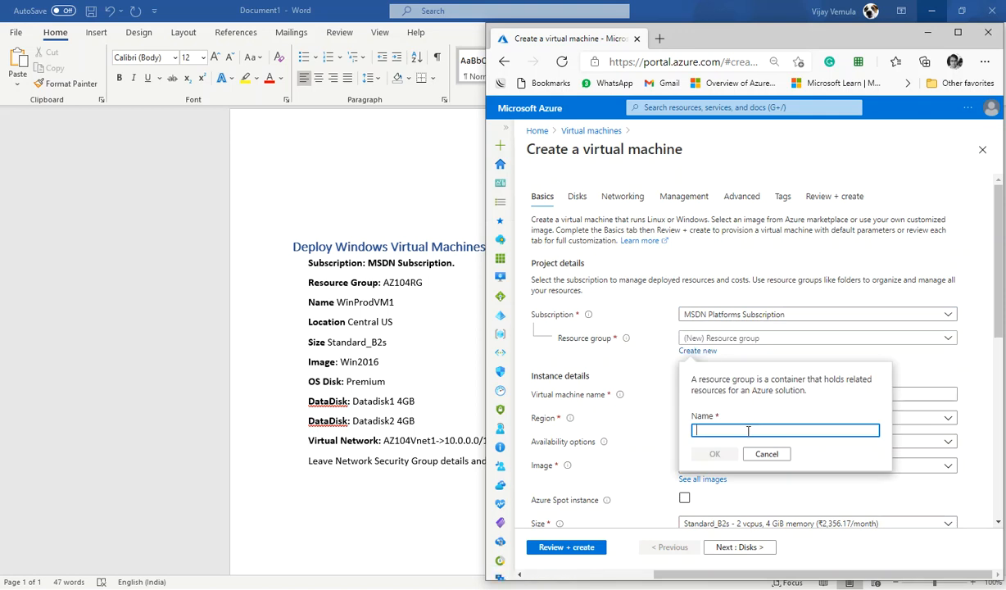
pyautogui.click(747, 431)
pyautogui.write('AZ')
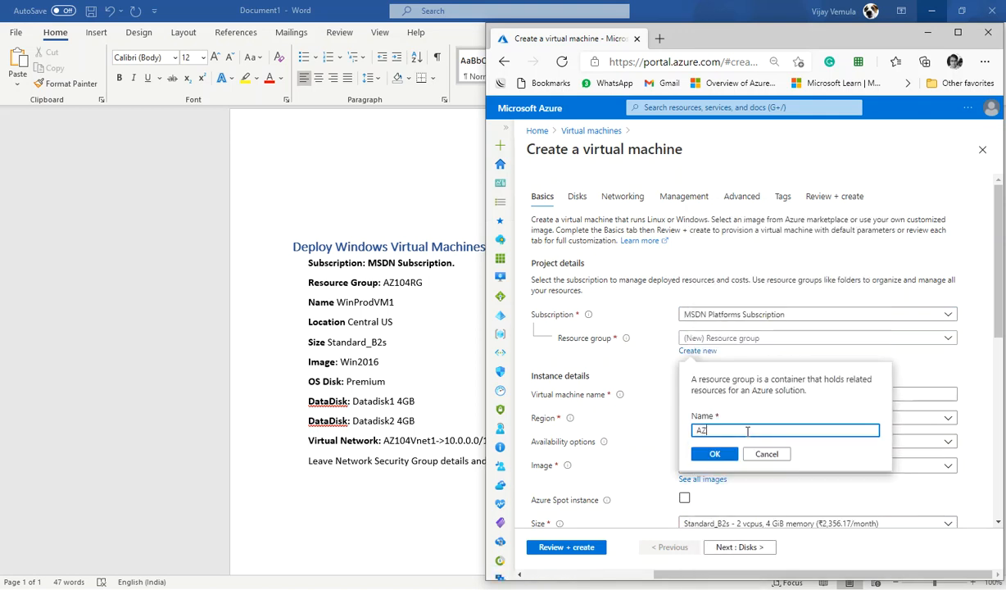
pyautogui.write('104RG')
pyautogui.click(710, 454)
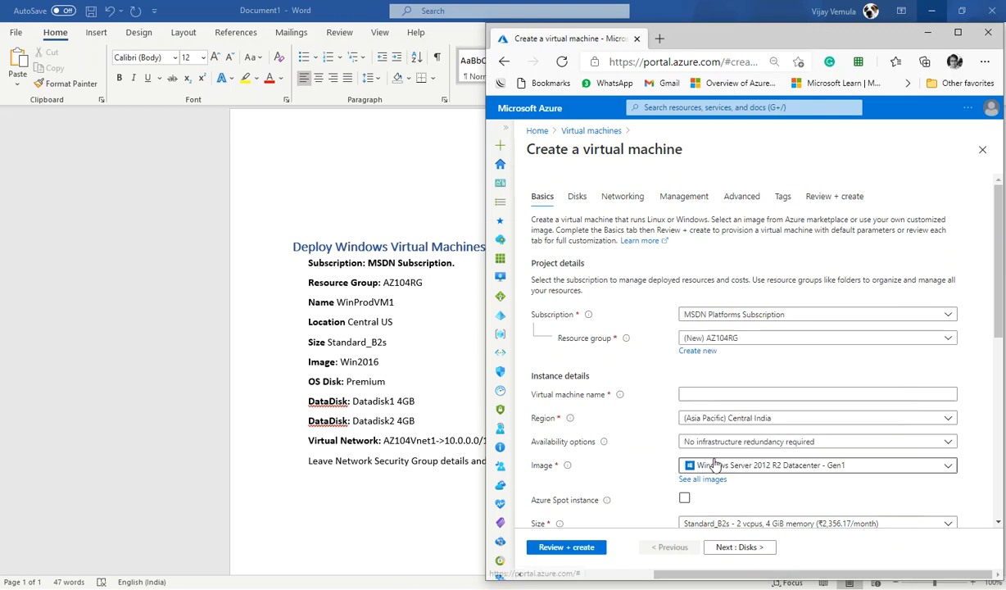
# Step: Name the virtual machine WinProdVM1
pyautogui.click(750, 396)
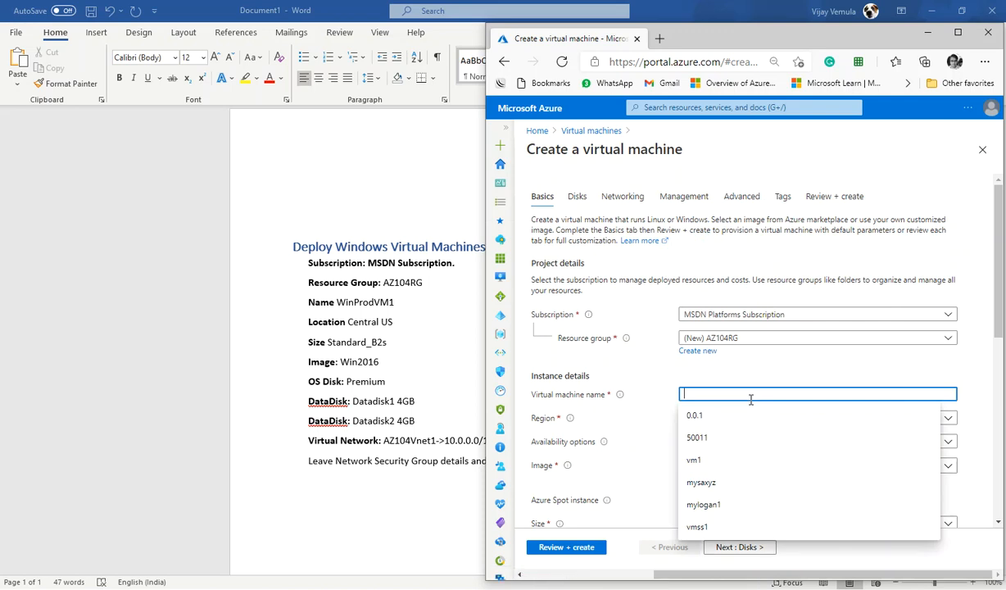
pyautogui.write('Win')
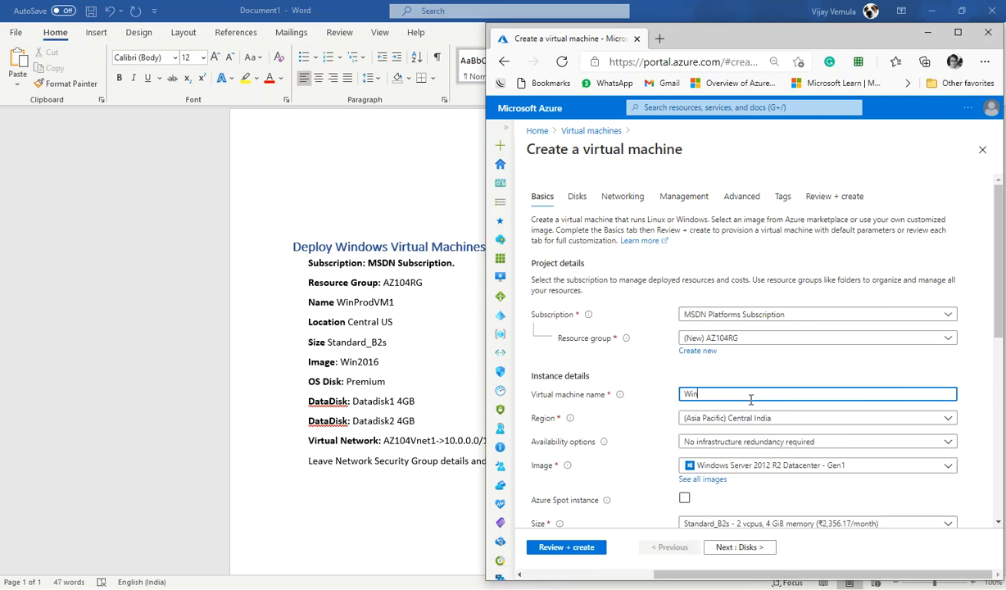
pyautogui.write('ProdVM1')
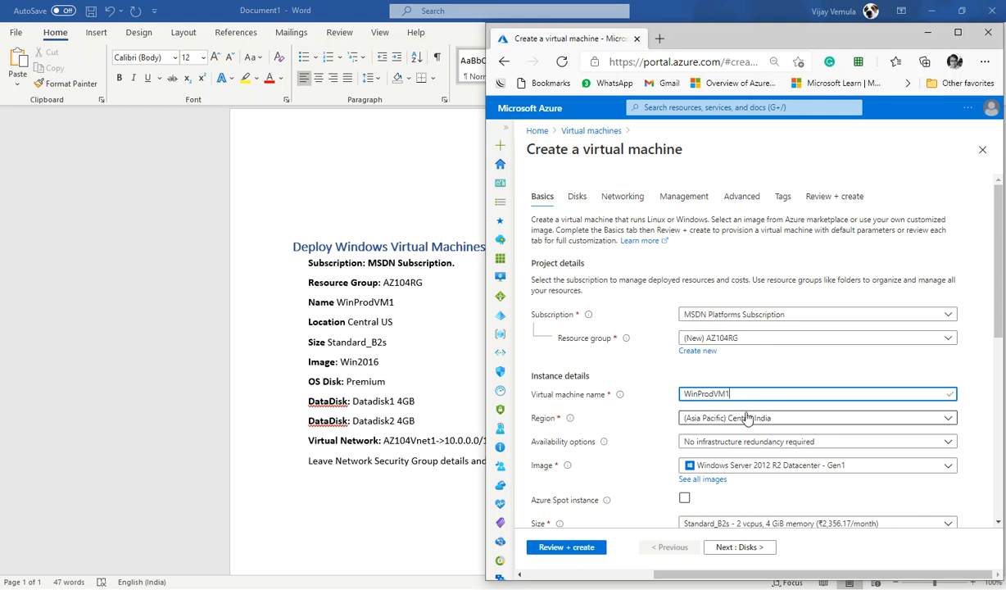
# Step: Set the region to (US) Central US
pyautogui.click(729, 419)
pyautogui.write('central')
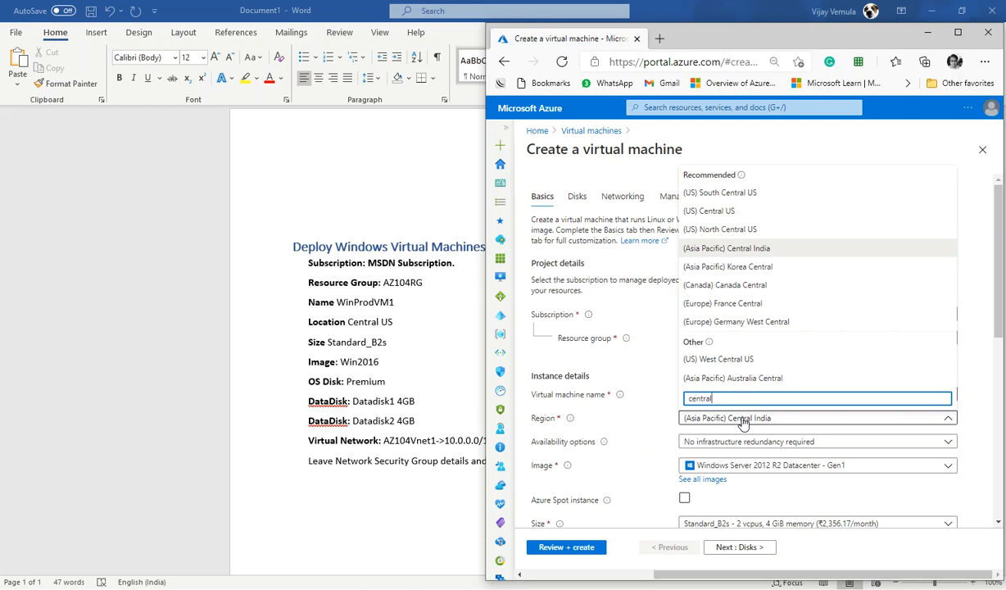
pyautogui.click(742, 229)
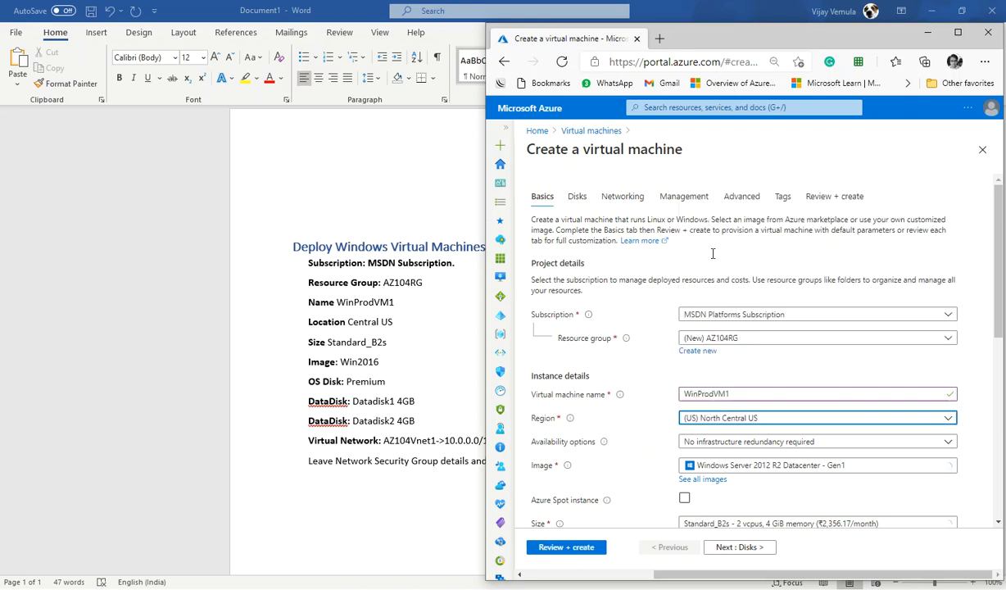
pyautogui.click(758, 419)
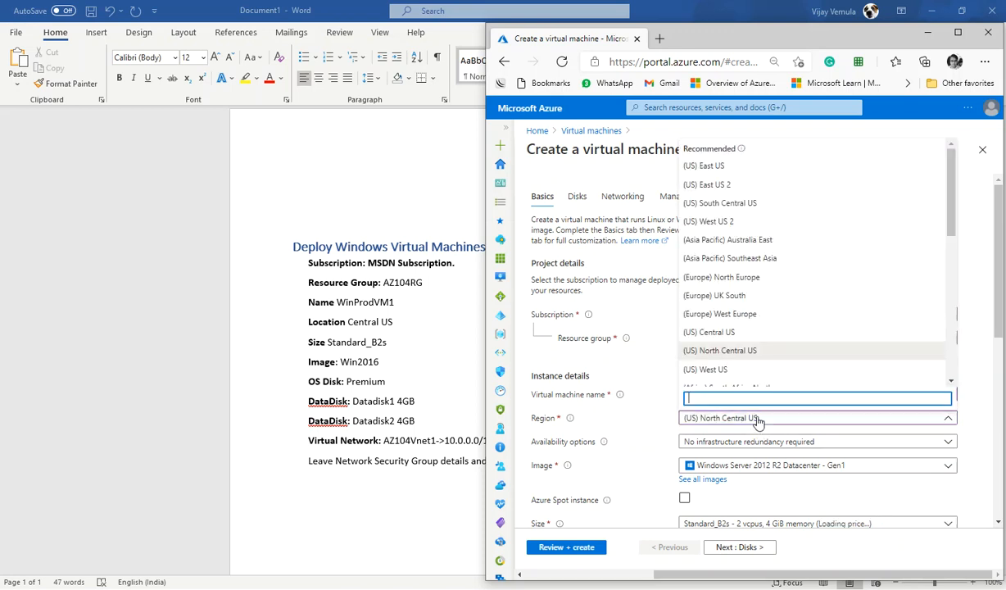
pyautogui.click(732, 332)
# Step: Choose Windows Server 2016 Datacenter - Gen1 as the image
pyautogui.scroll(-1, 764, 450)
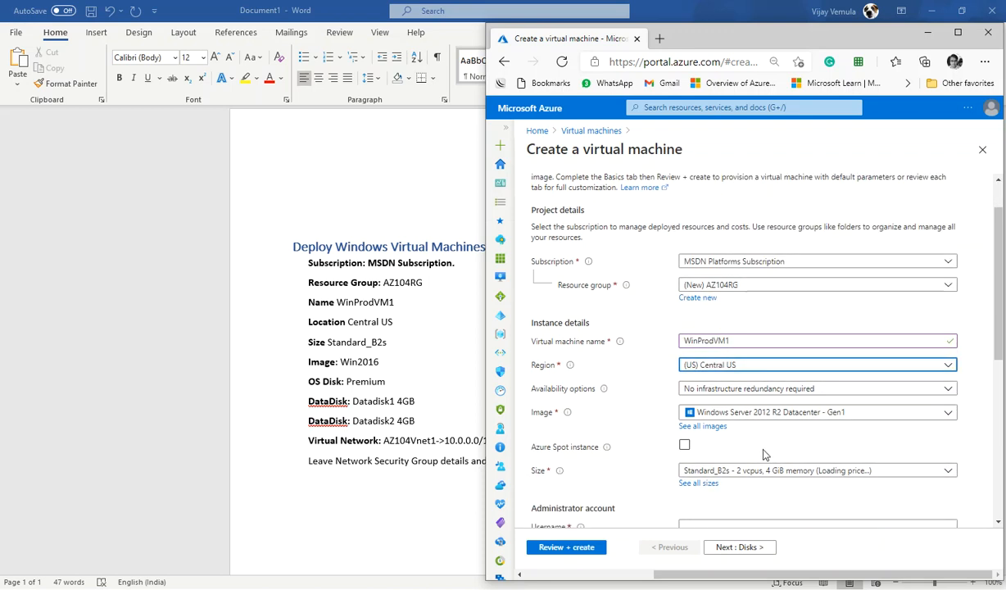
pyautogui.click(736, 412)
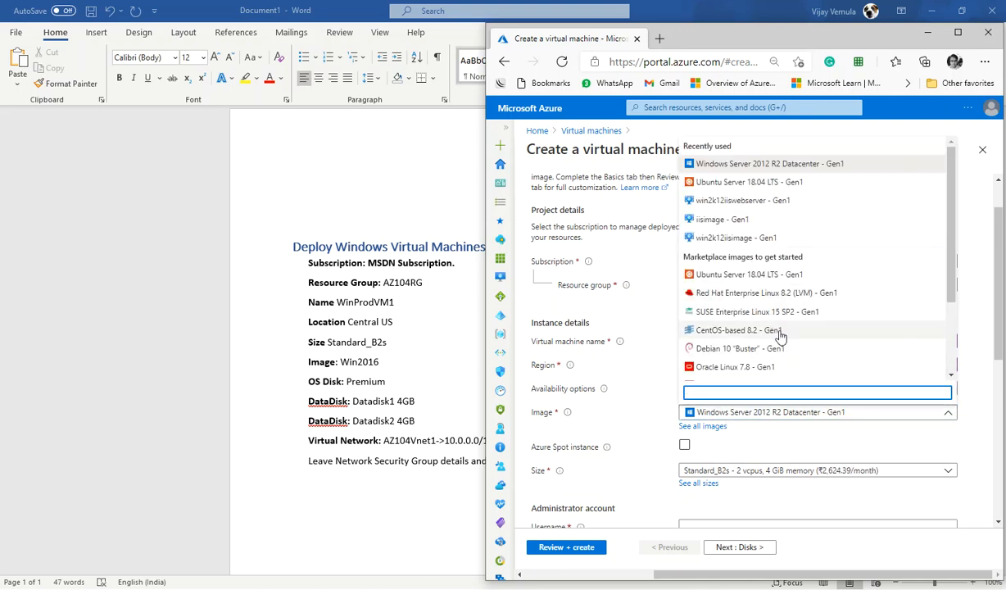
pyautogui.scroll(-2, 792, 324)
pyautogui.scroll(2, 793, 324)
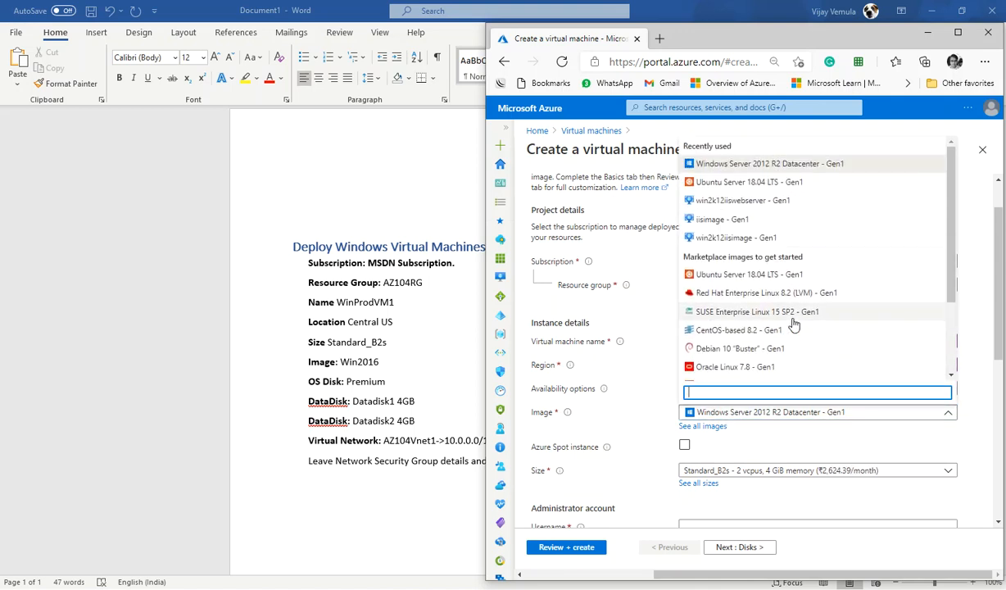
pyautogui.scroll(-2, 792, 323)
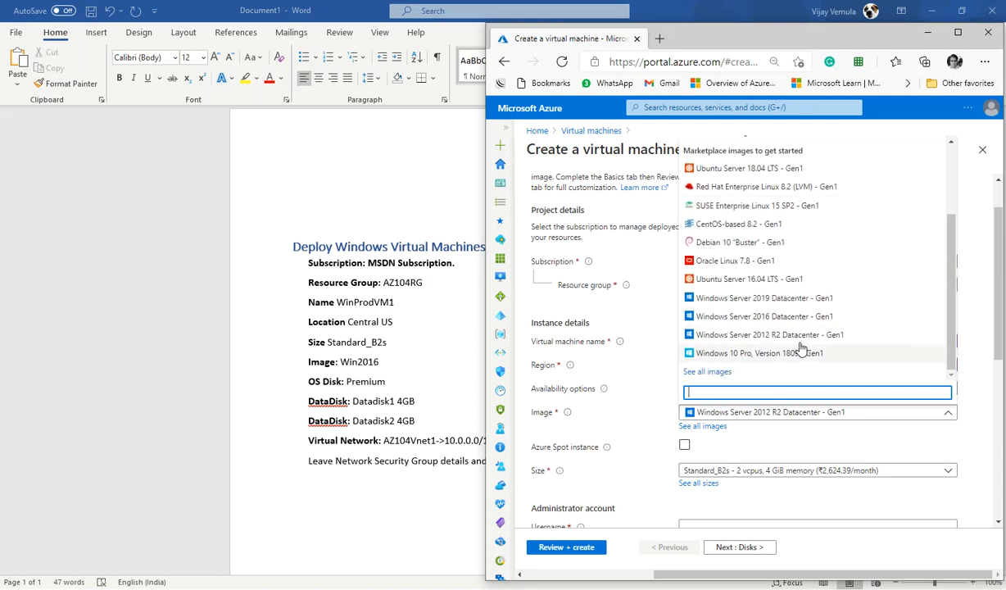
pyautogui.click(793, 303)
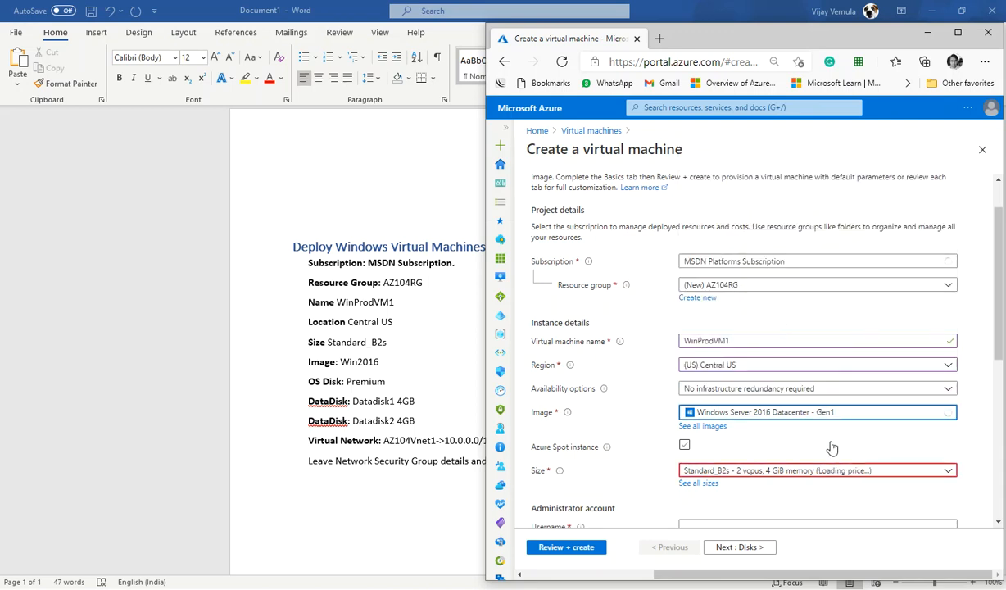
# Step: Set the size to Standard_B2s - 2 vcpus, 4 GiB memory
pyautogui.scroll(-1, 836, 444)
pyautogui.click(777, 366)
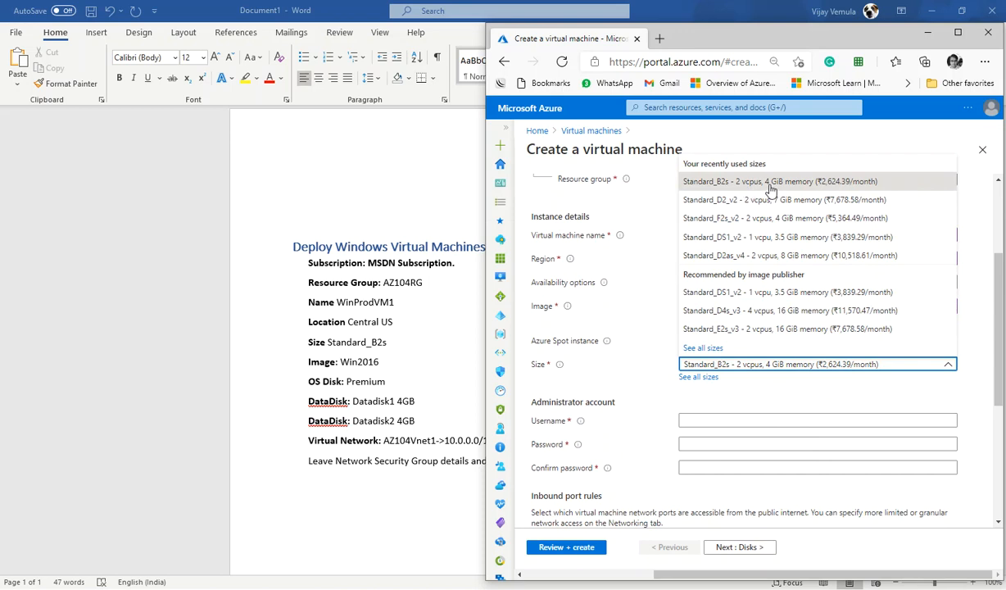
pyautogui.click(749, 388)
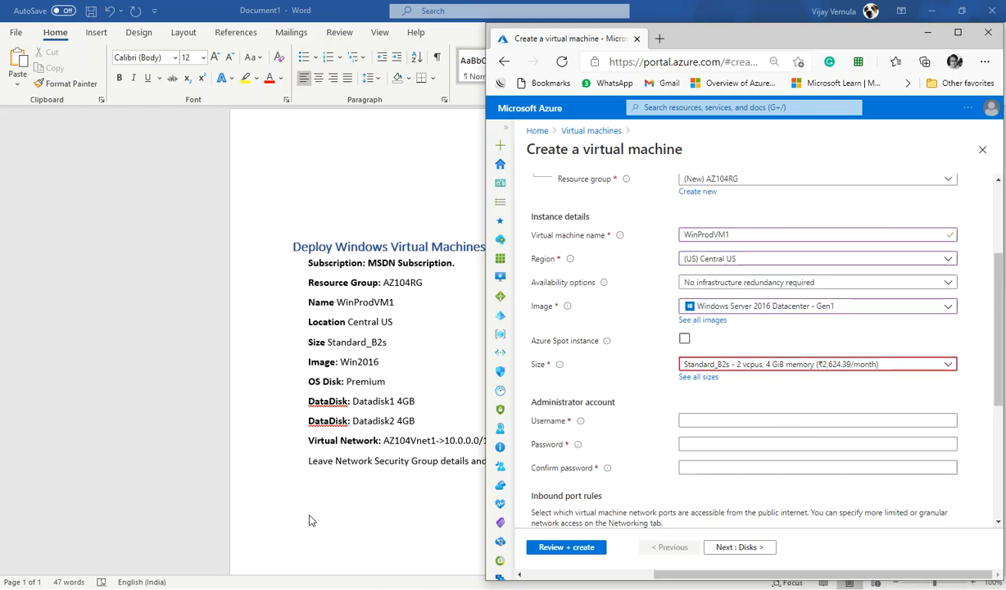
# Step: Enter the administrator username, then the account password and its confirmation
pyautogui.click(695, 421)
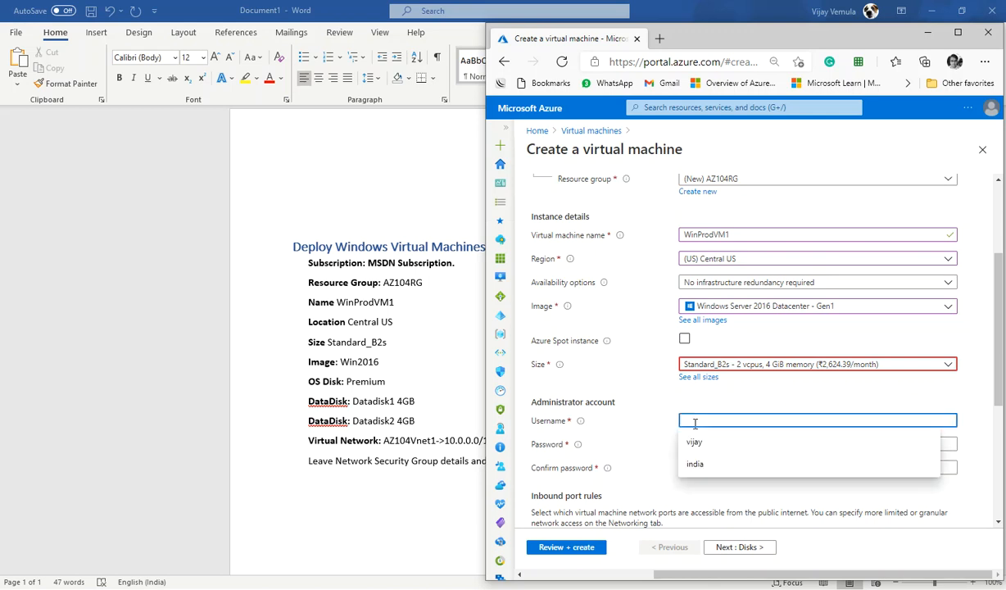
pyautogui.press('Tab')
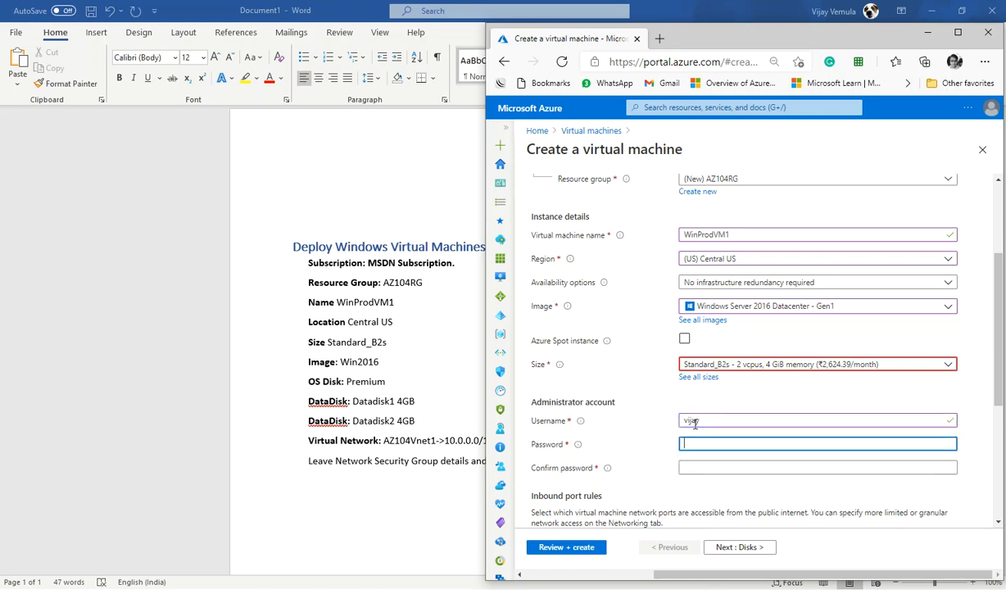
pyautogui.press('Tab')
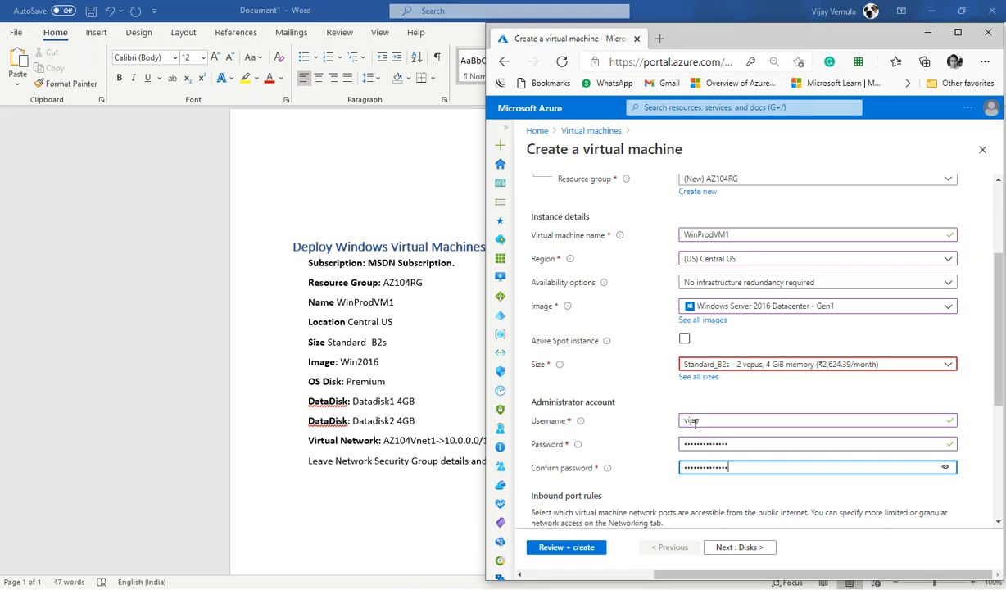
# Step: Move on to the Disks tab and set the OS disk type to Premium SSD
pyautogui.scroll(-3, 725, 438)
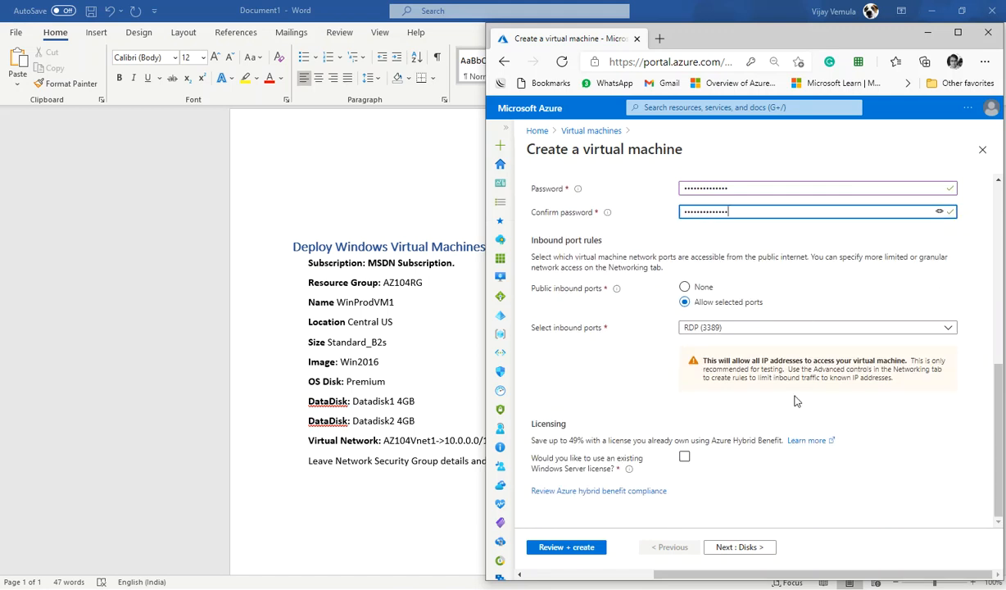
pyautogui.click(742, 547)
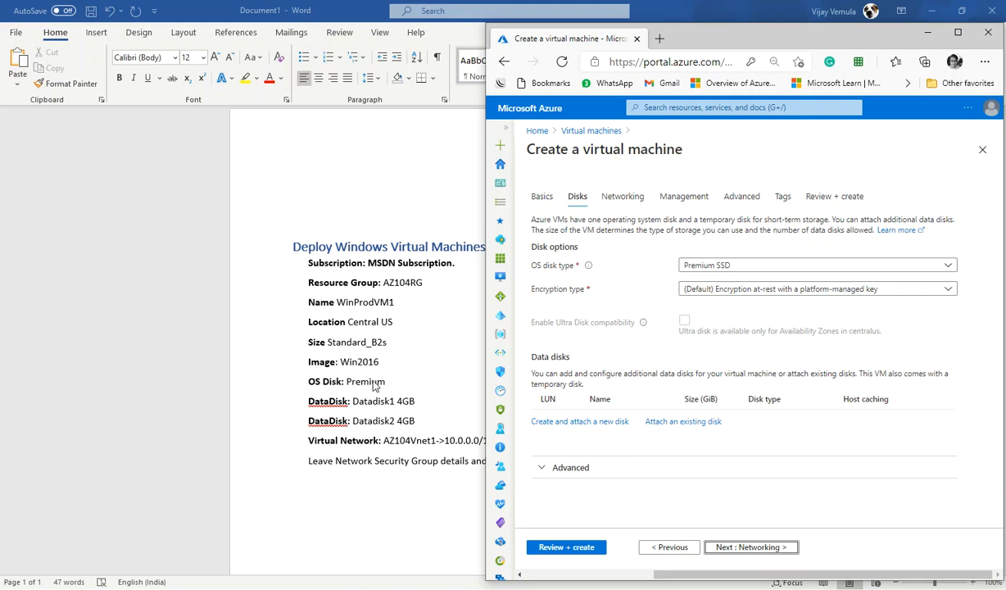
pyautogui.click(706, 270)
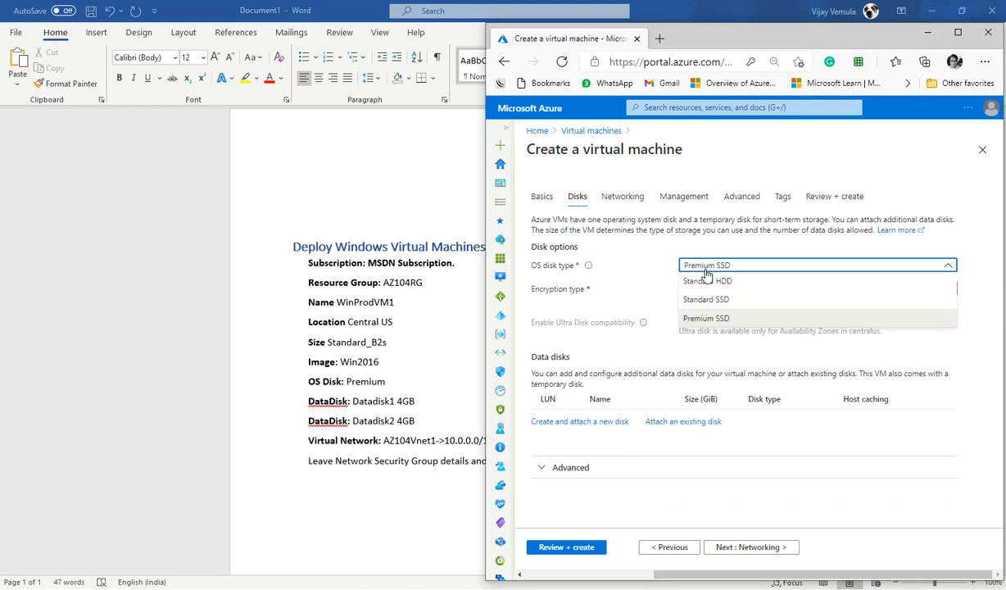
pyautogui.click(705, 267)
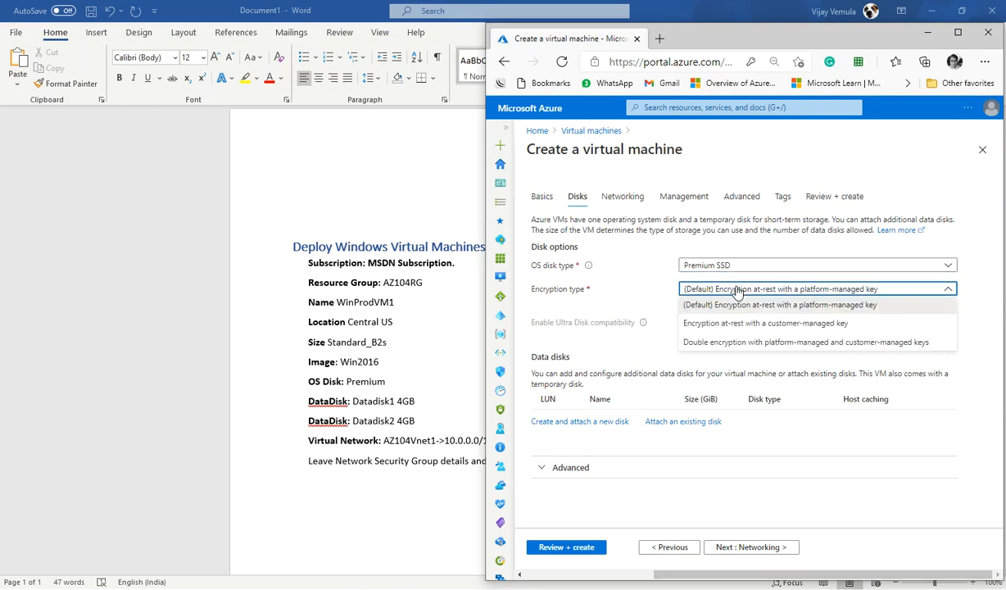
# Step: Keep the default encryption type and review the data disk requirements in the specification document
pyautogui.click(738, 291)
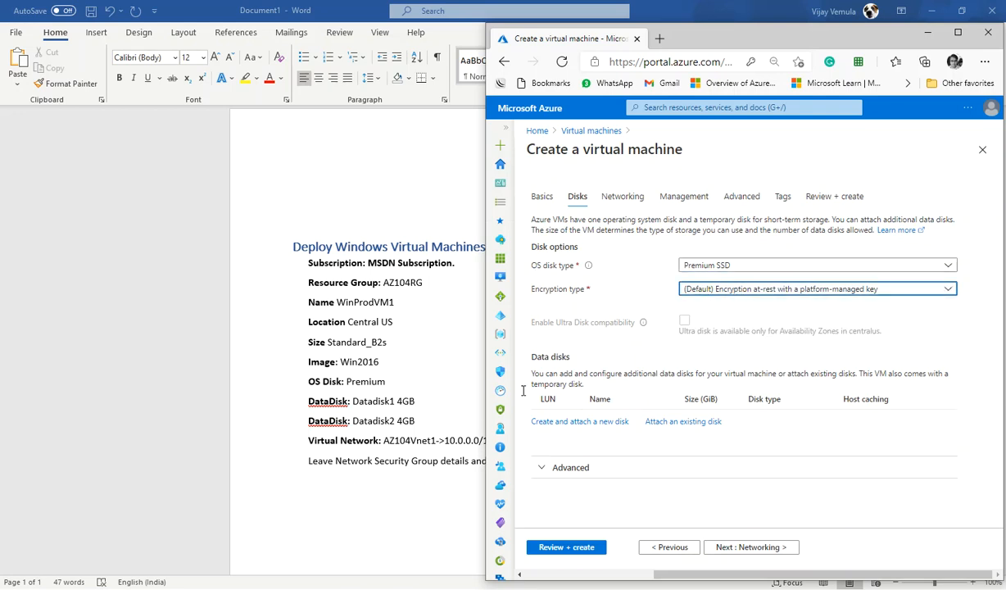
pyautogui.click(310, 404)
pyautogui.moveTo(308, 400); pyautogui.dragTo(415, 402)
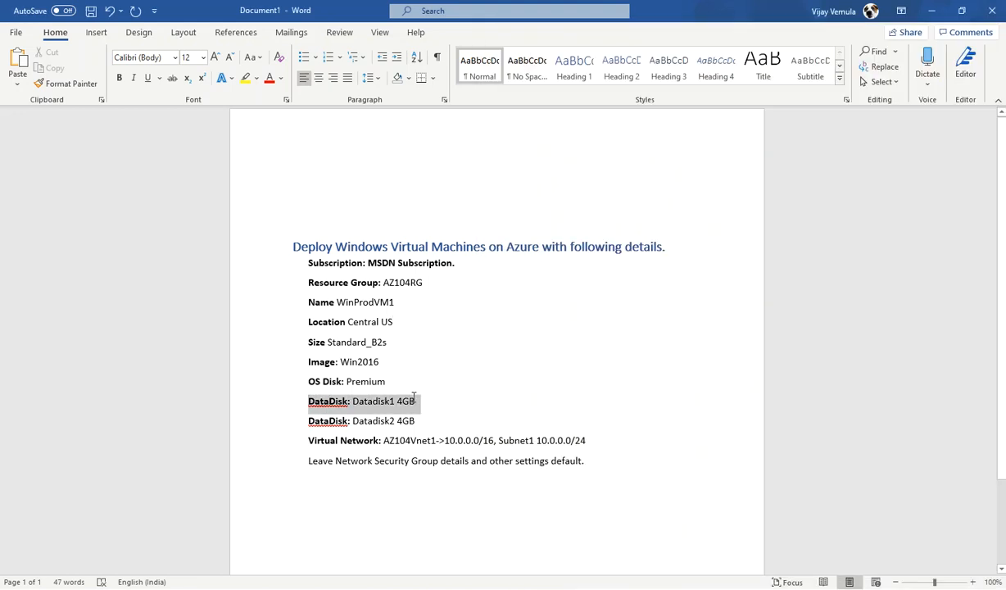
pyautogui.click(309, 422)
pyautogui.moveTo(309, 423); pyautogui.dragTo(415, 421)
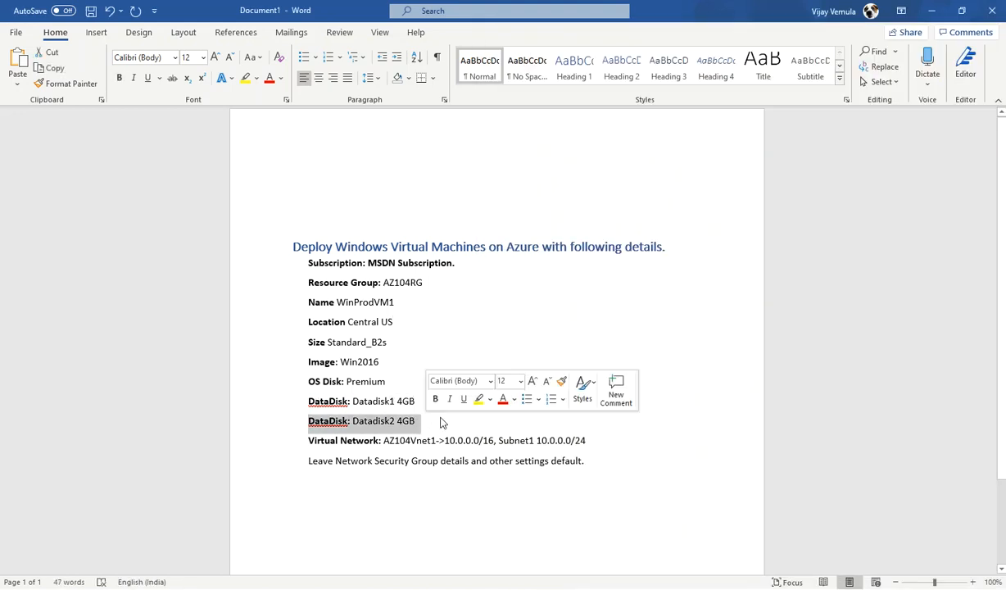
pyautogui.hotkey('alt', 'Tab')
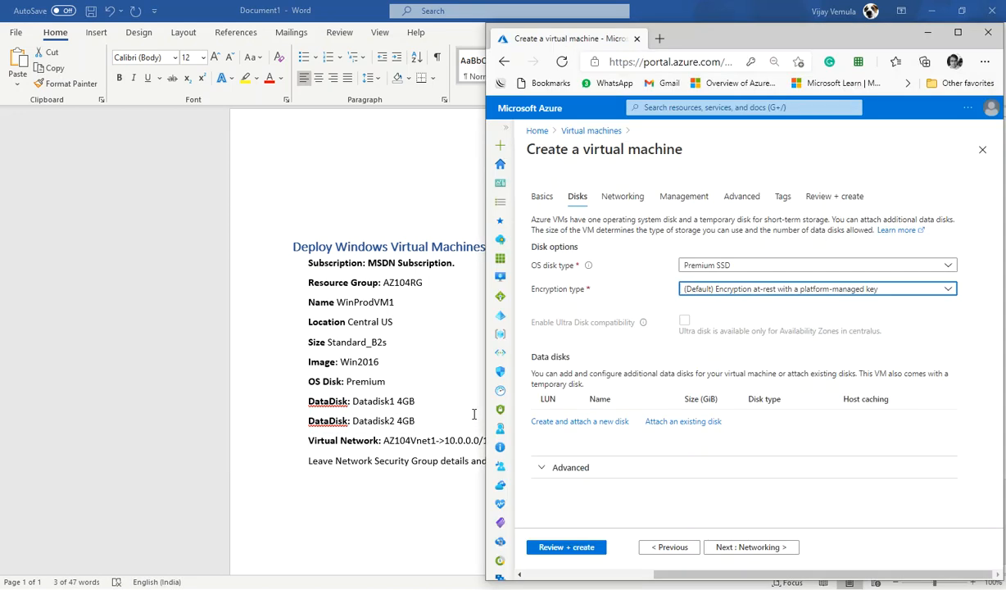
# Step: Create and attach a new empty Premium SSD data disk with a custom size of 4 GiB
pyautogui.click(564, 422)
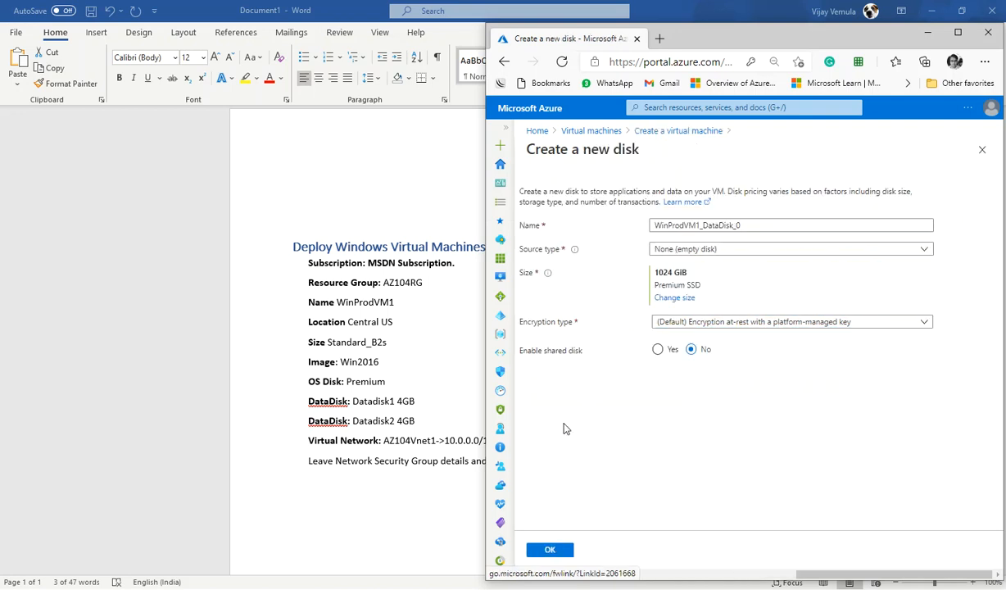
pyautogui.click(757, 227)
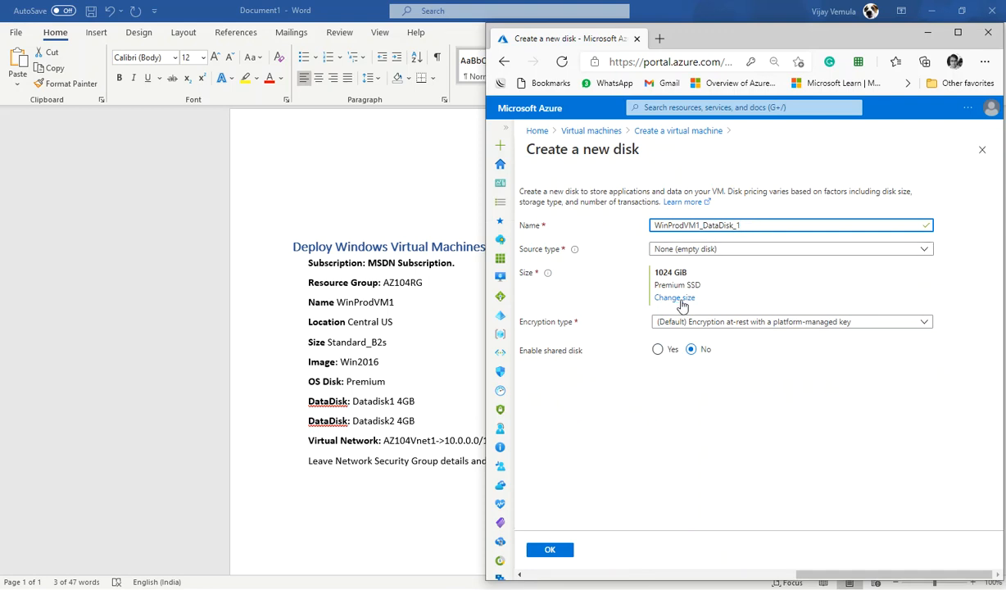
pyautogui.click(713, 255)
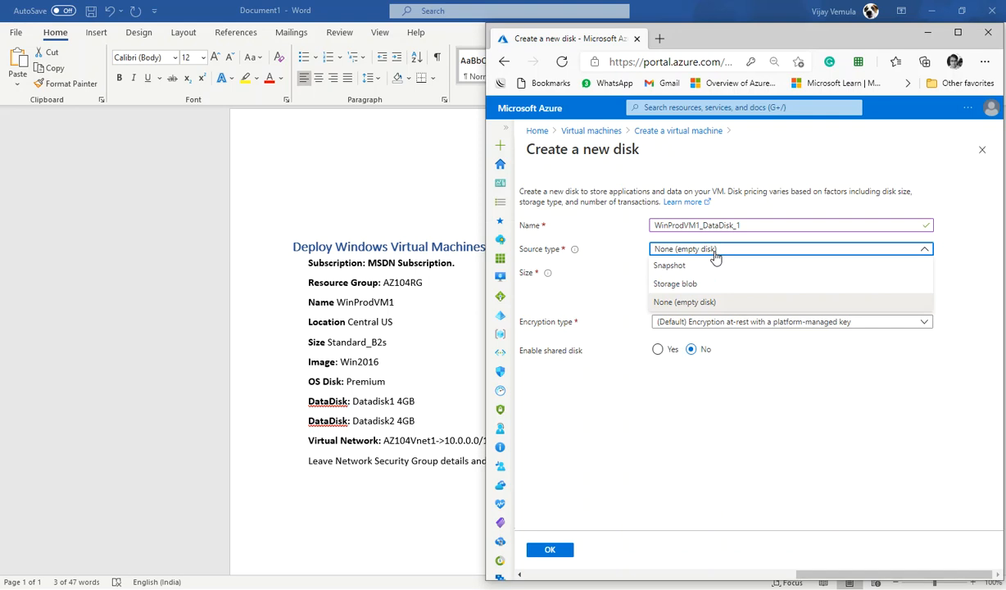
pyautogui.click(715, 254)
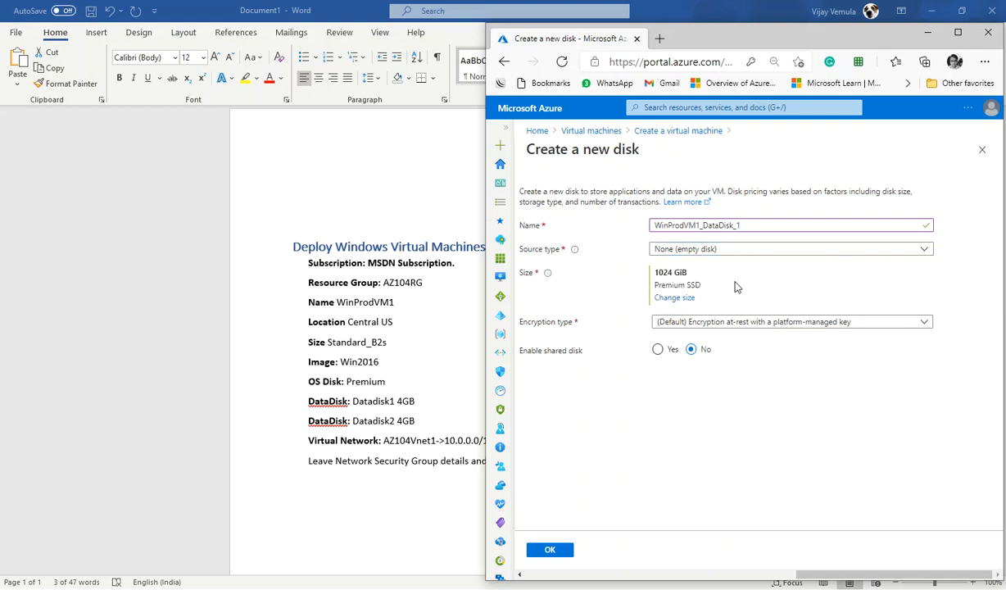
pyautogui.click(676, 300)
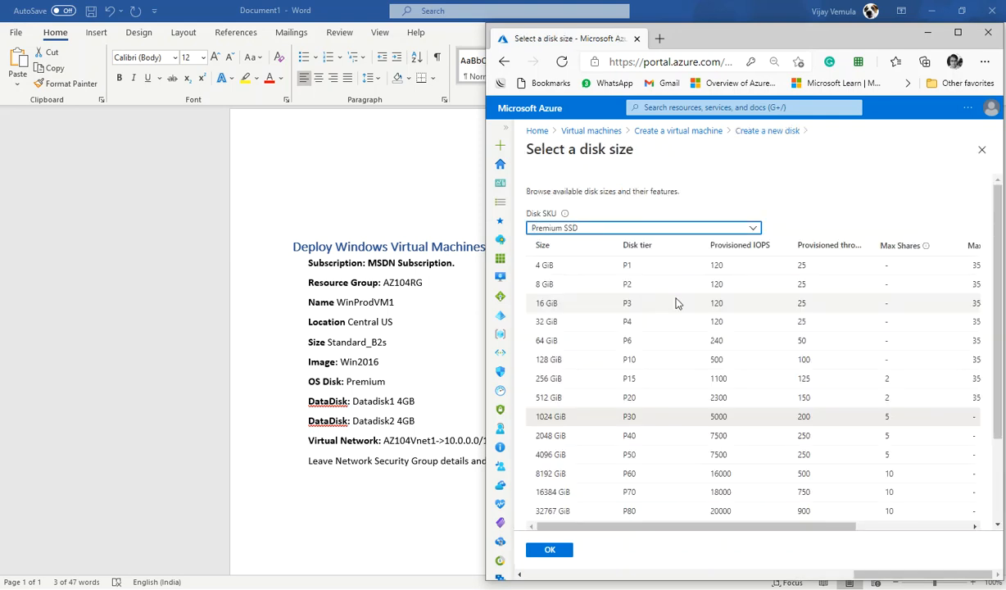
pyautogui.scroll(-3, 619, 524)
pyautogui.click(555, 450)
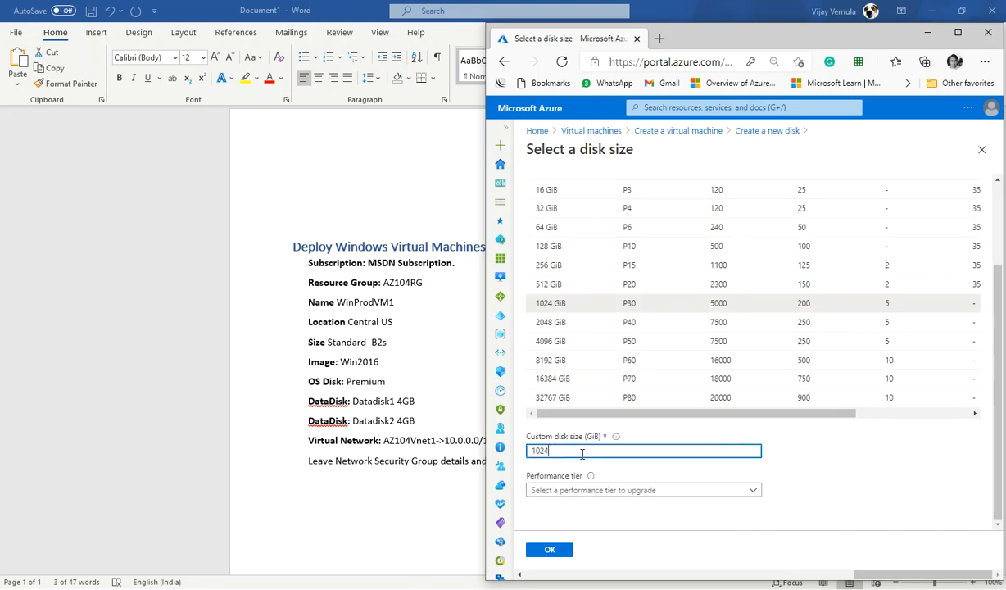
pyautogui.press('BackSpace')
pyautogui.press('BackSpace')
pyautogui.press('BackSpace')
pyautogui.press('BackSpace')
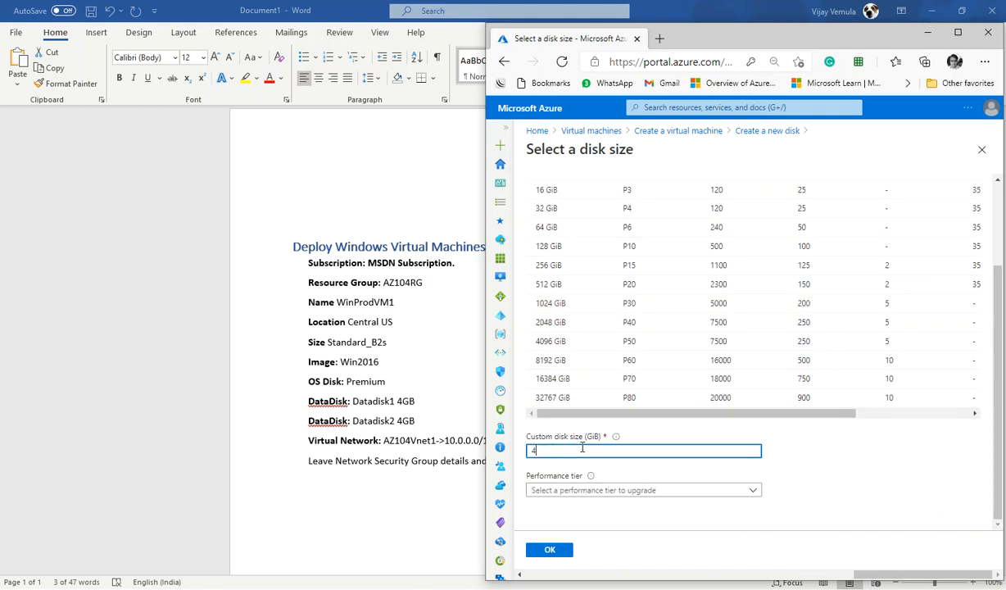
pyautogui.click(539, 554)
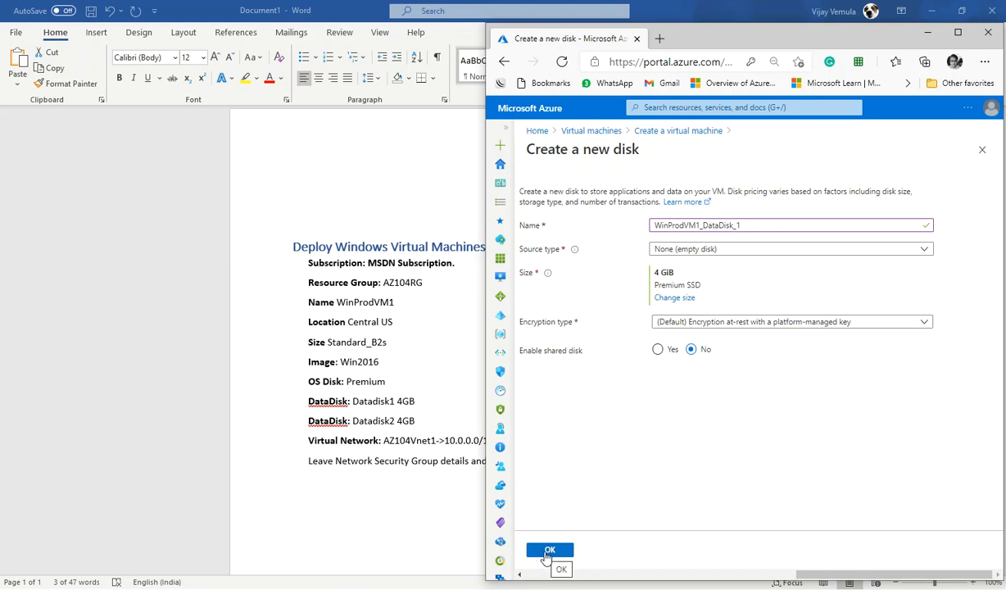
pyautogui.click(547, 552)
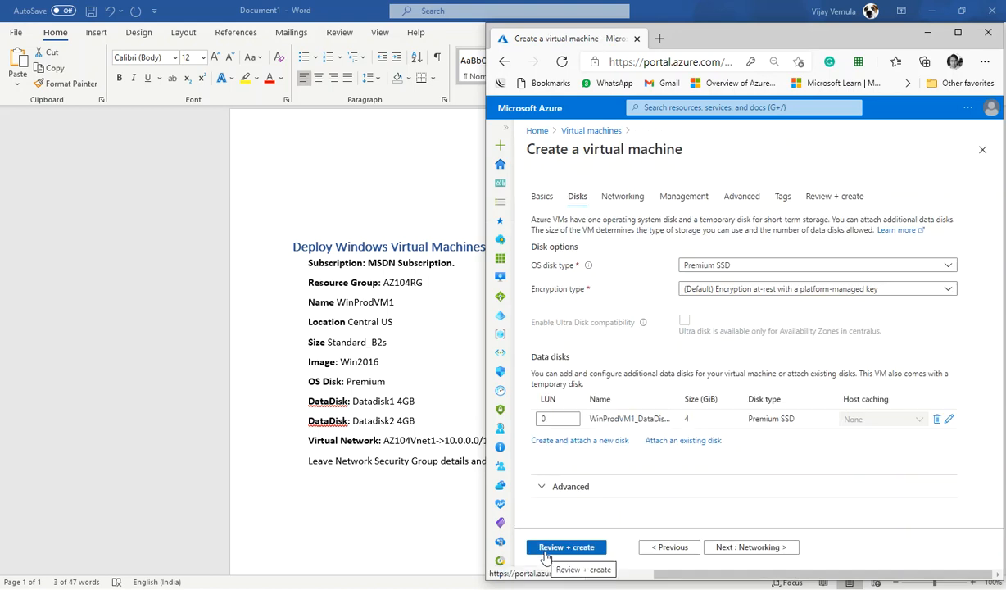
# Step: Create and attach a second new data disk with a custom size of 4 GiB
pyautogui.click(583, 442)
pyautogui.click(747, 227)
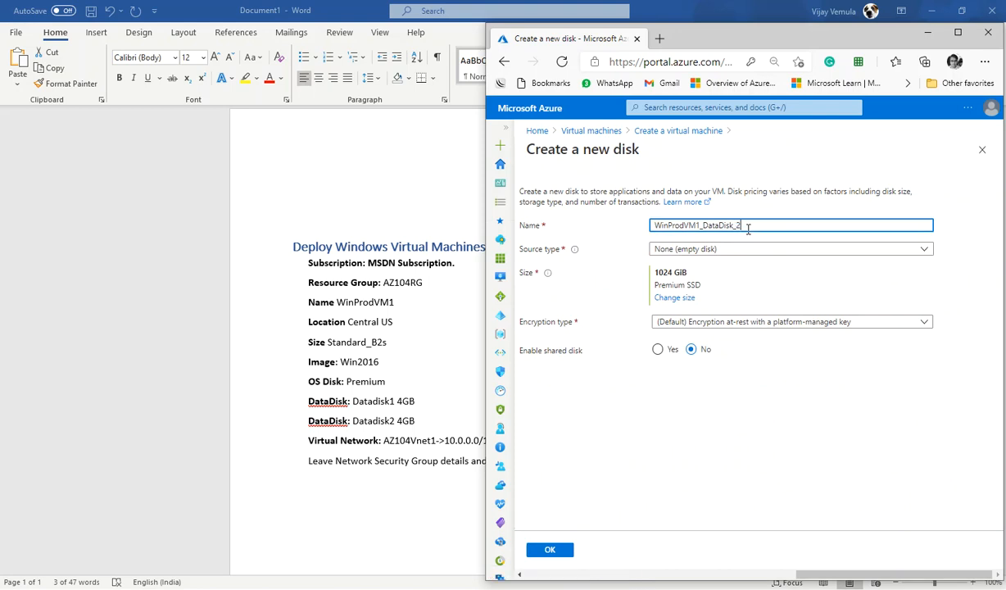
pyautogui.click(665, 298)
pyautogui.scroll(-2, 661, 403)
pyautogui.click(564, 451)
pyautogui.press('BackSpace')
pyautogui.press('BackSpace')
pyautogui.press('BackSpace')
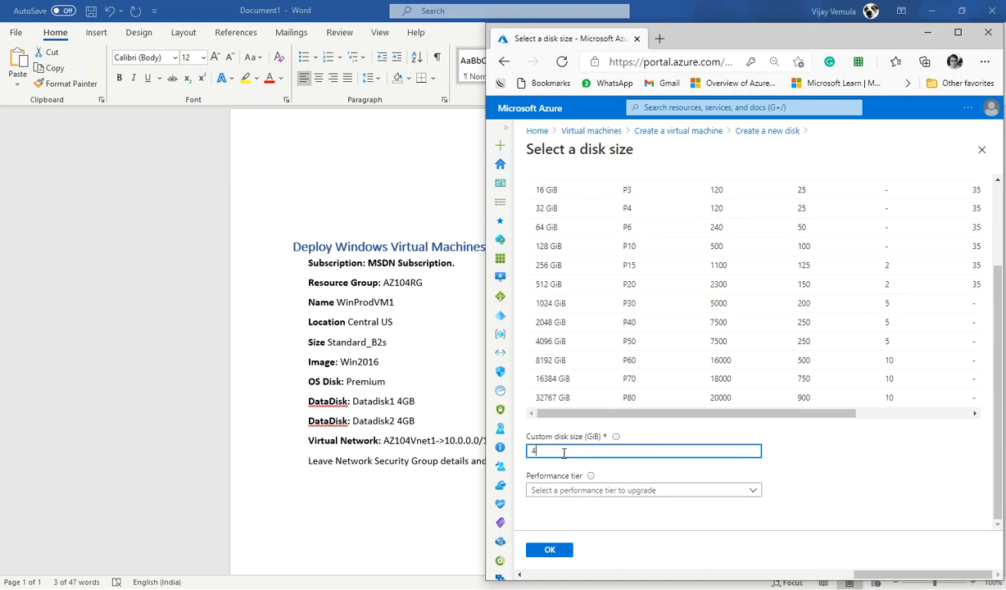
pyautogui.write('4')
pyautogui.click(549, 550)
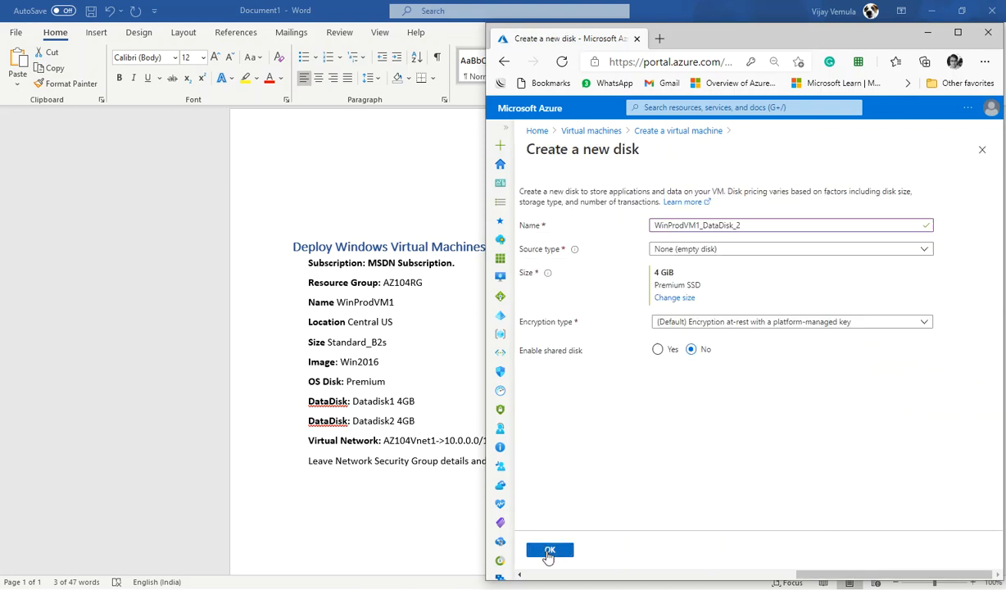
pyautogui.click(549, 551)
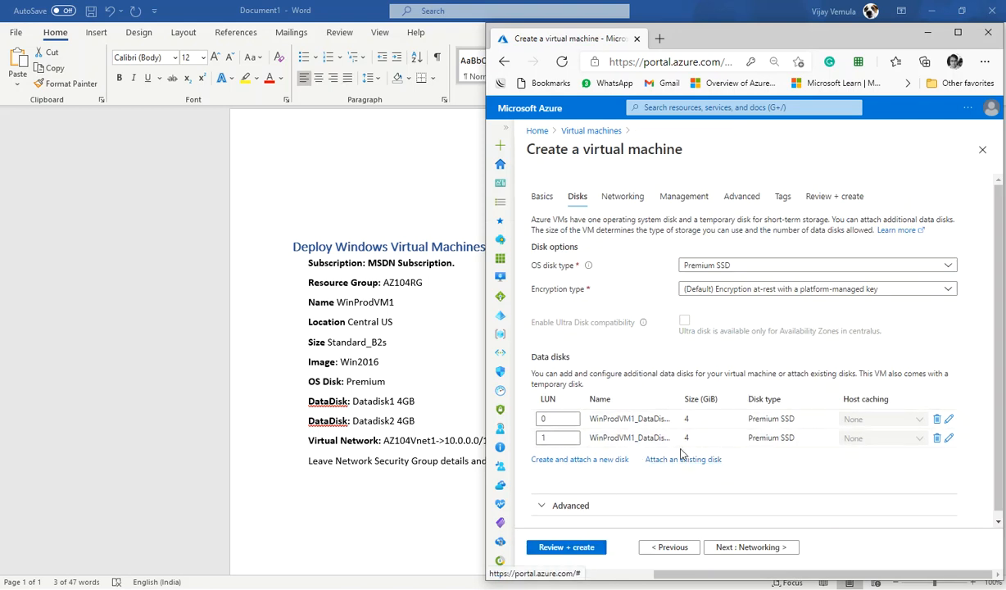
# Step: Move on to the Networking tab and select the virtual network name in the specification document
pyautogui.click(762, 551)
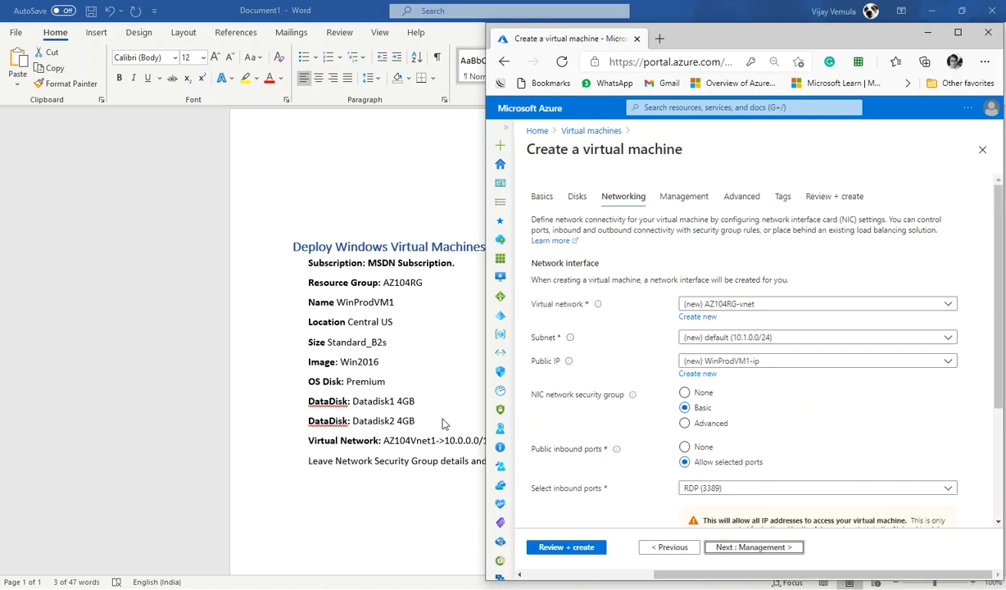
pyautogui.hotkey('alt', 'Tab')
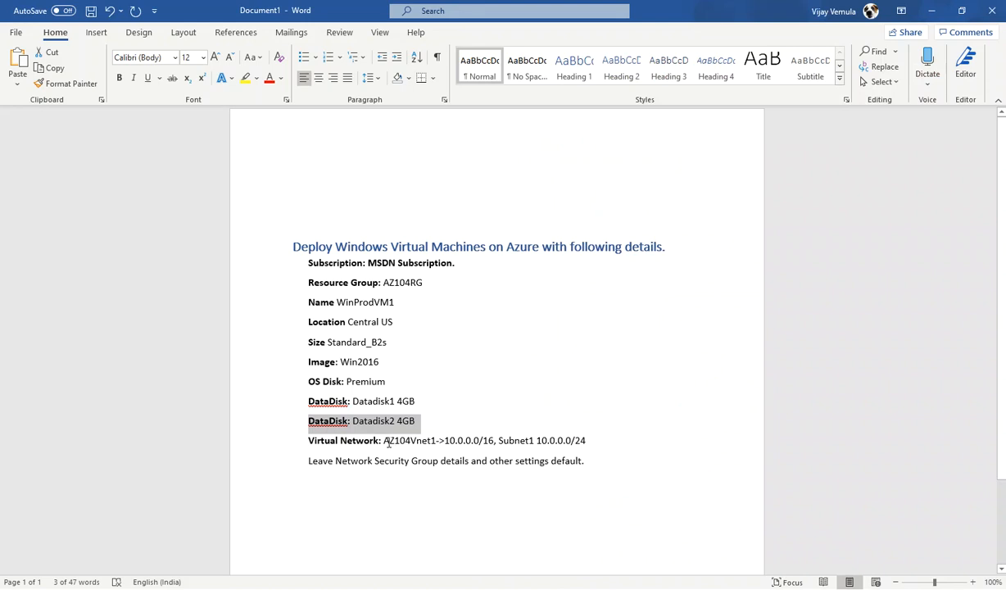
pyautogui.moveTo(384, 441); pyautogui.dragTo(436, 441)
pyautogui.hotkey('alt', 'Tab')
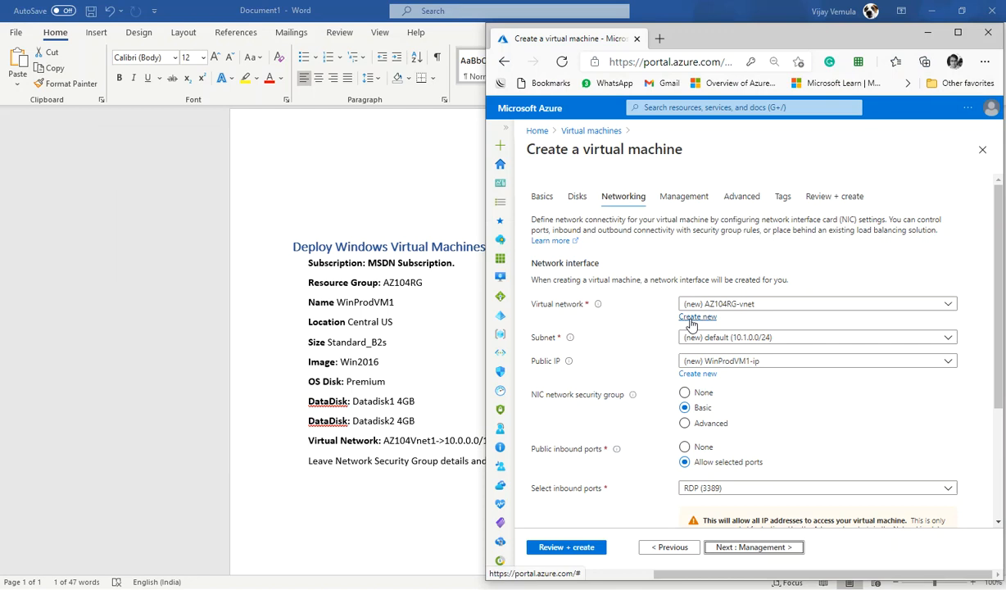
# Step: Create a new virtual network named AZ104Vnet1 with the address range 10.0.0.0/16
pyautogui.click(695, 317)
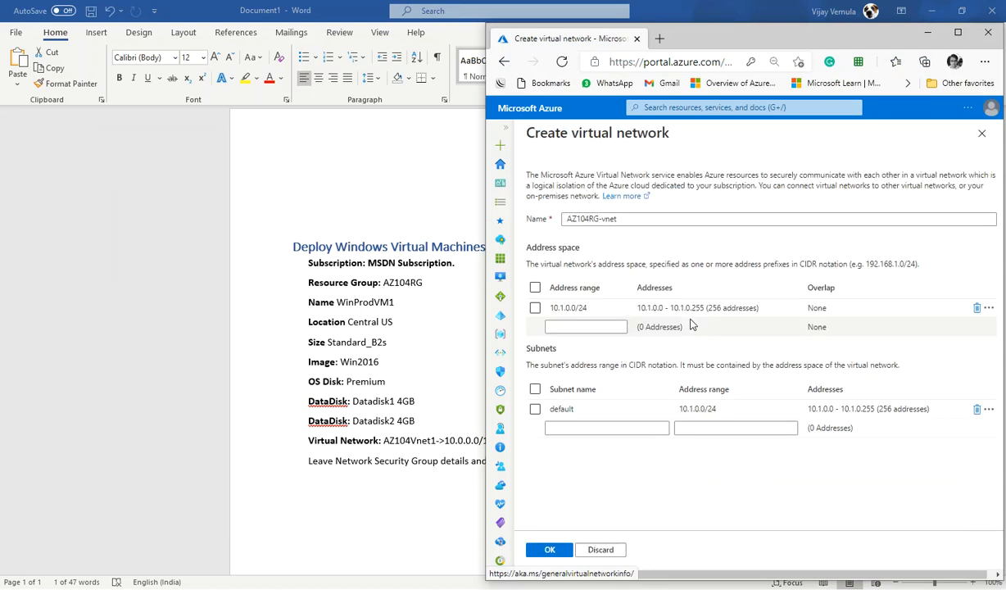
pyautogui.click(630, 221)
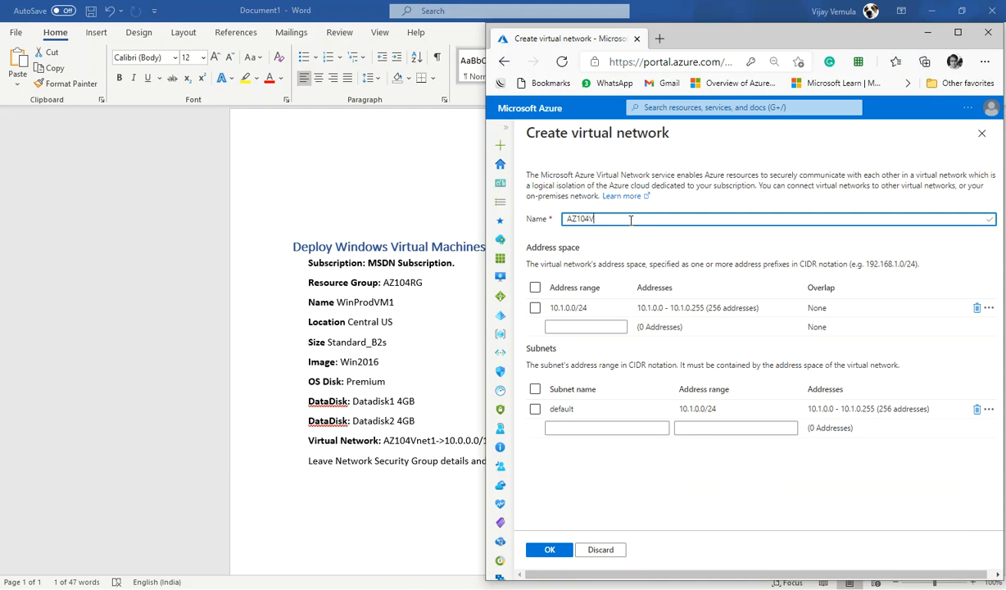
pyautogui.click(594, 307)
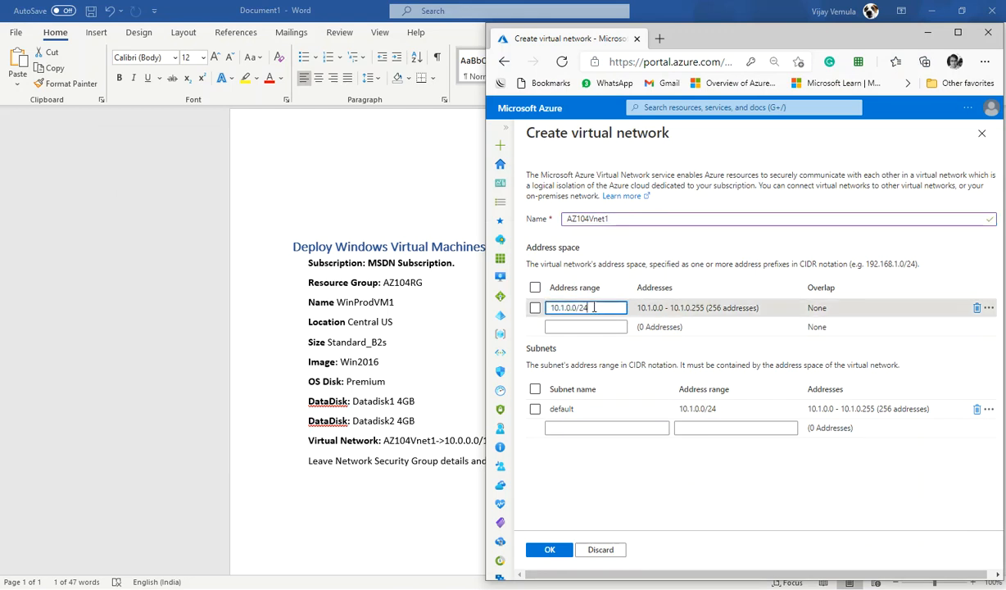
pyautogui.press('BackSpace')
pyautogui.press('BackSpace')
pyautogui.press('BackSpace')
pyautogui.press('BackSpace')
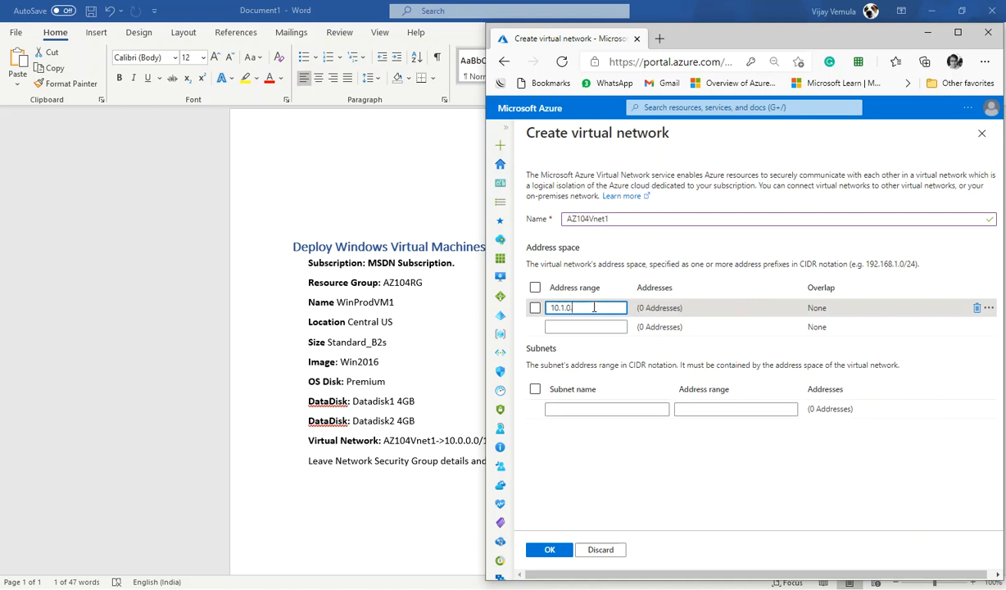
pyautogui.press('BackSpace')
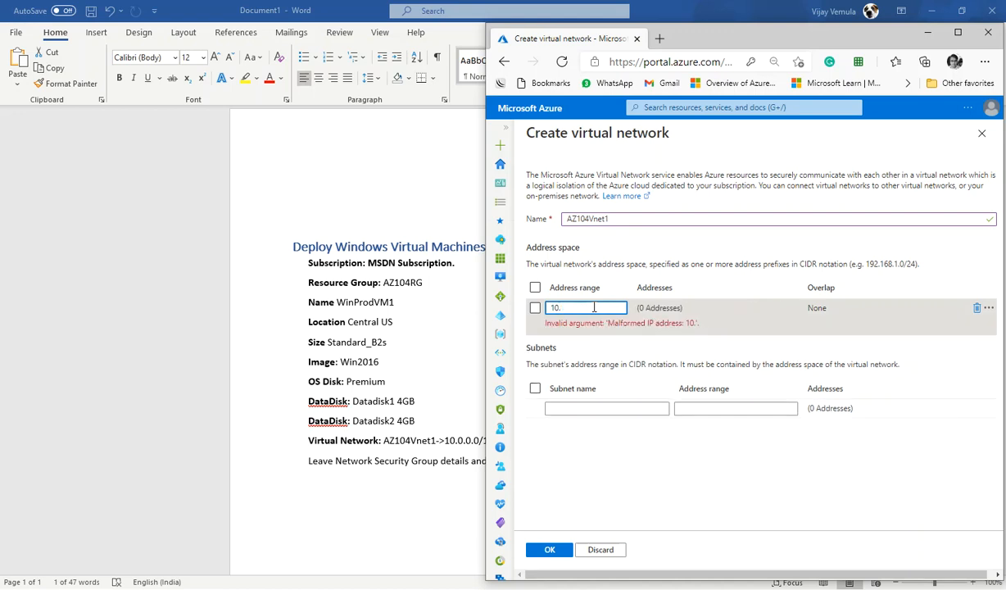
pyautogui.write('0.0.0')
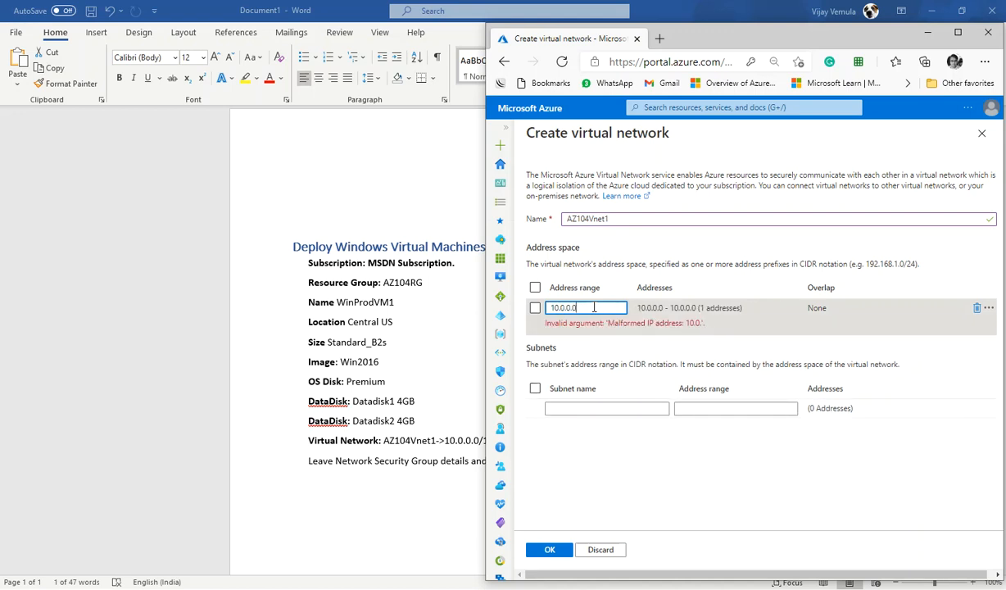
pyautogui.write('/24')
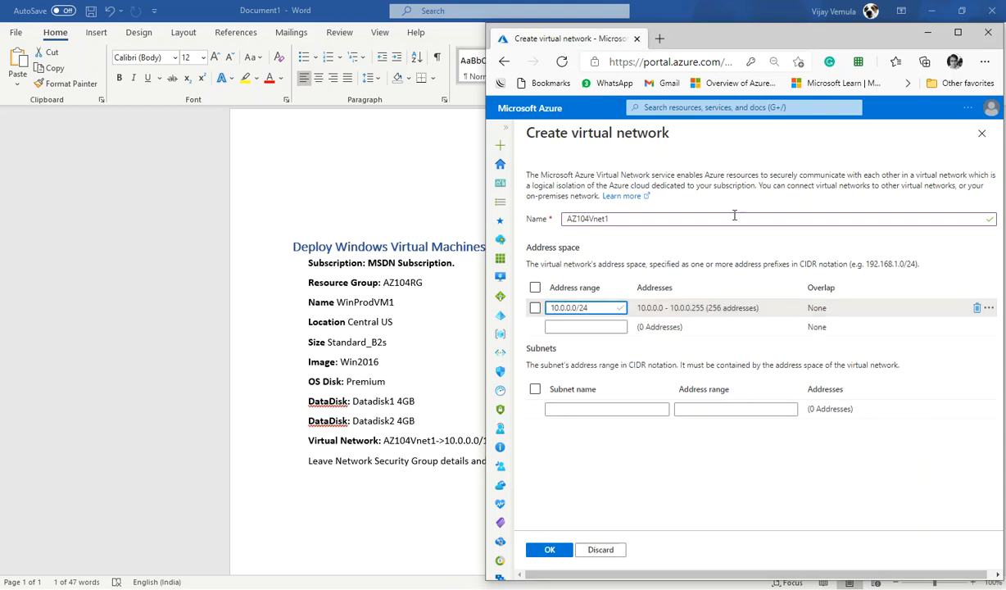
pyautogui.press('BackSpace')
pyautogui.press('BackSpace')
pyautogui.write('16')
pyautogui.click(679, 258)
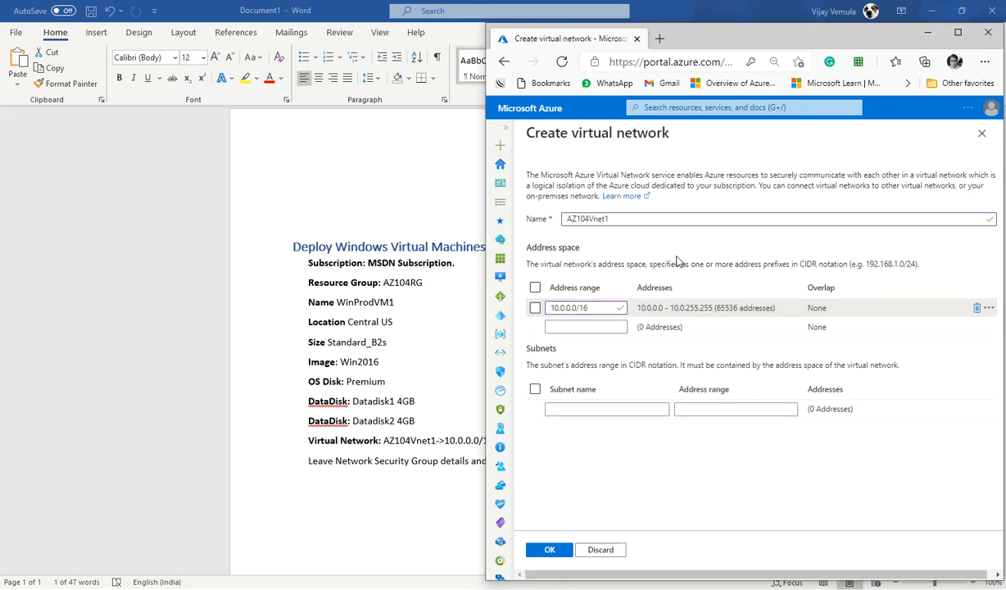
# Step: Add a subnet named subnet1 with range 10.0.0.0/24 and confirm the new virtual network
pyautogui.click(635, 411)
pyautogui.write('subnet1')
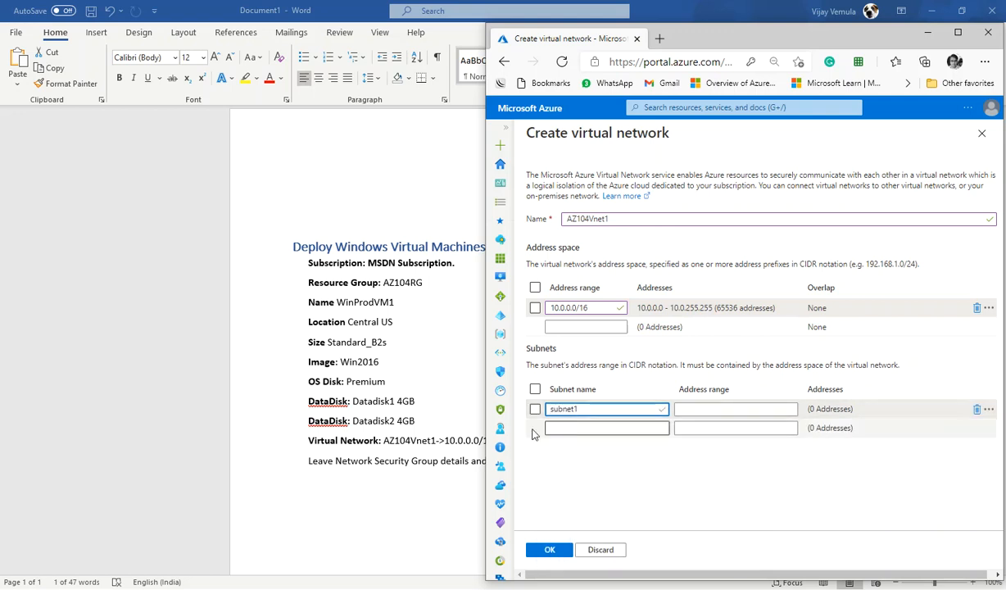
pyautogui.hotkey('alt', 'Tab')
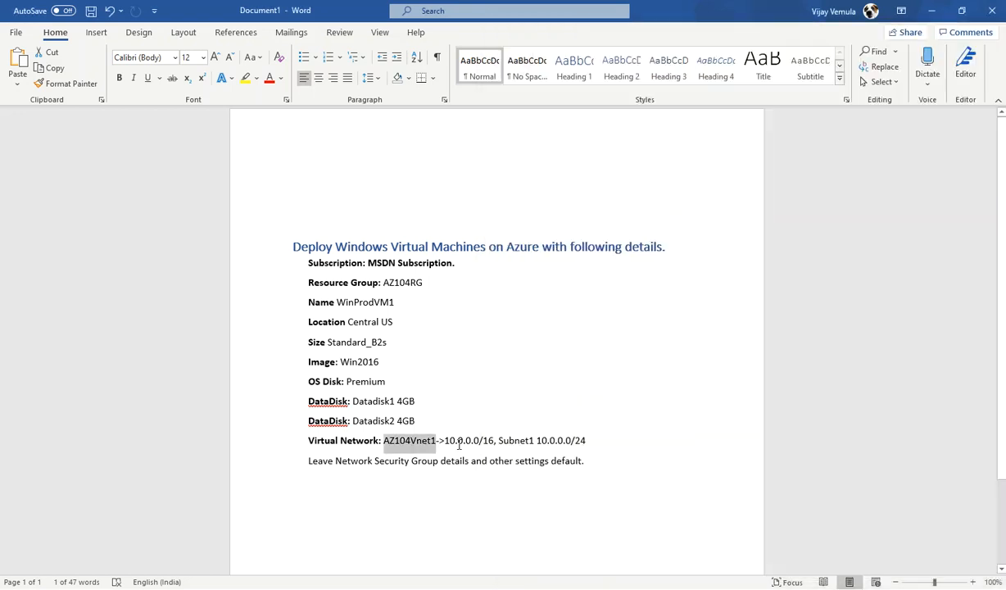
pyautogui.click(538, 439)
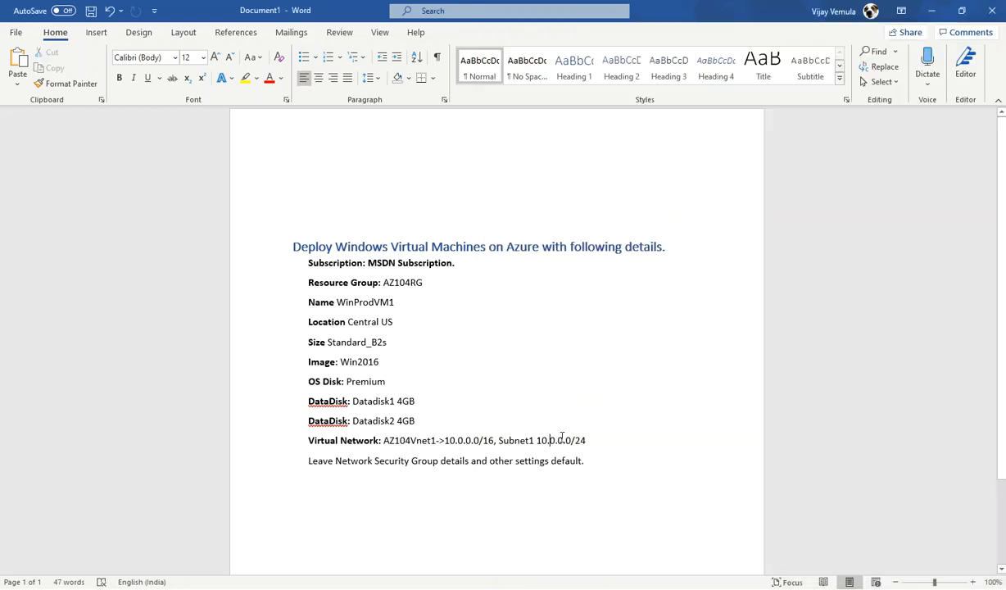
pyautogui.hotkey('alt', 'Tab')
pyautogui.click(698, 407)
pyautogui.write('10.0')
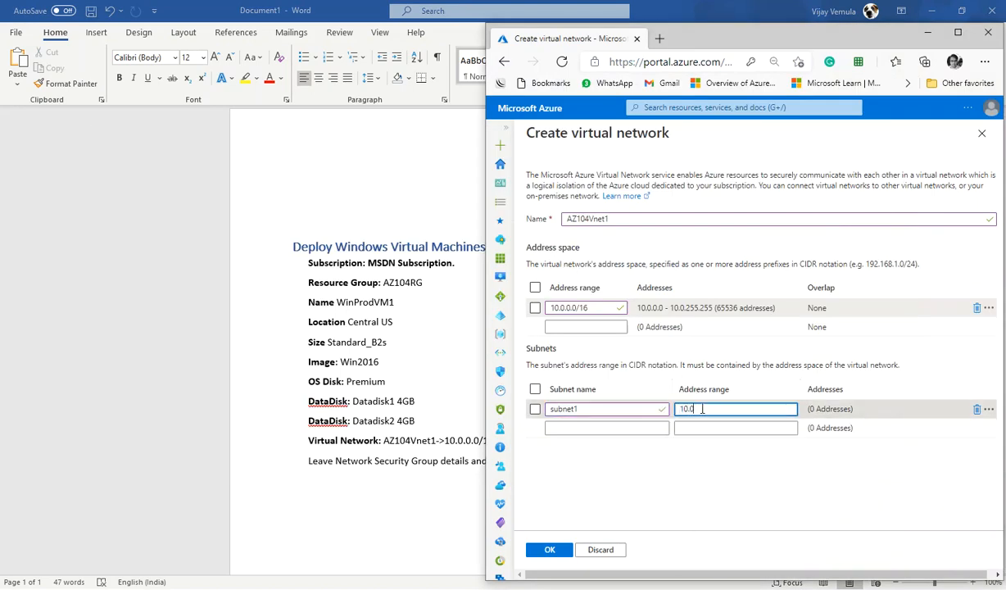
pyautogui.write('.0.0/24')
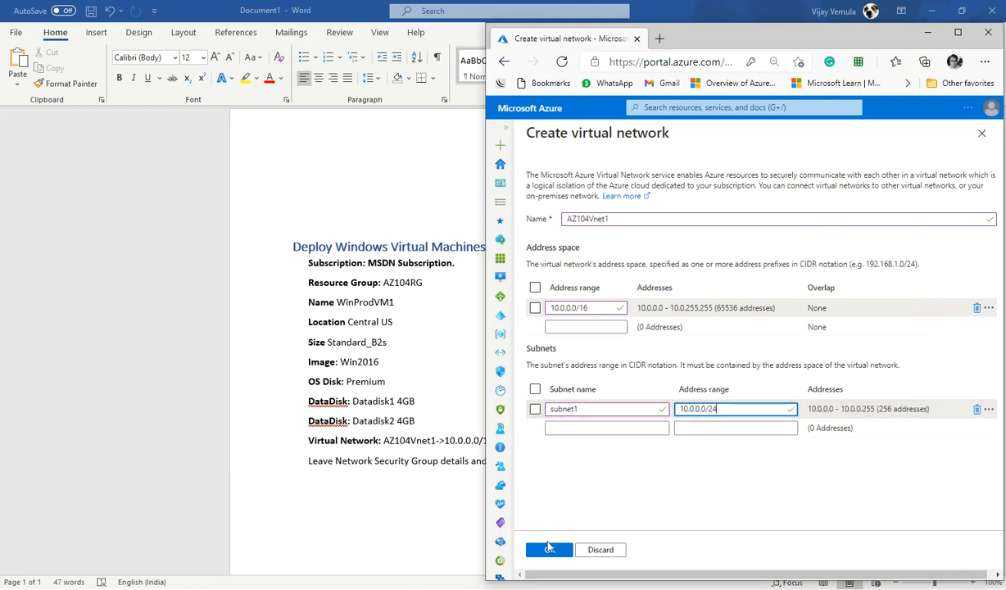
pyautogui.click(548, 549)
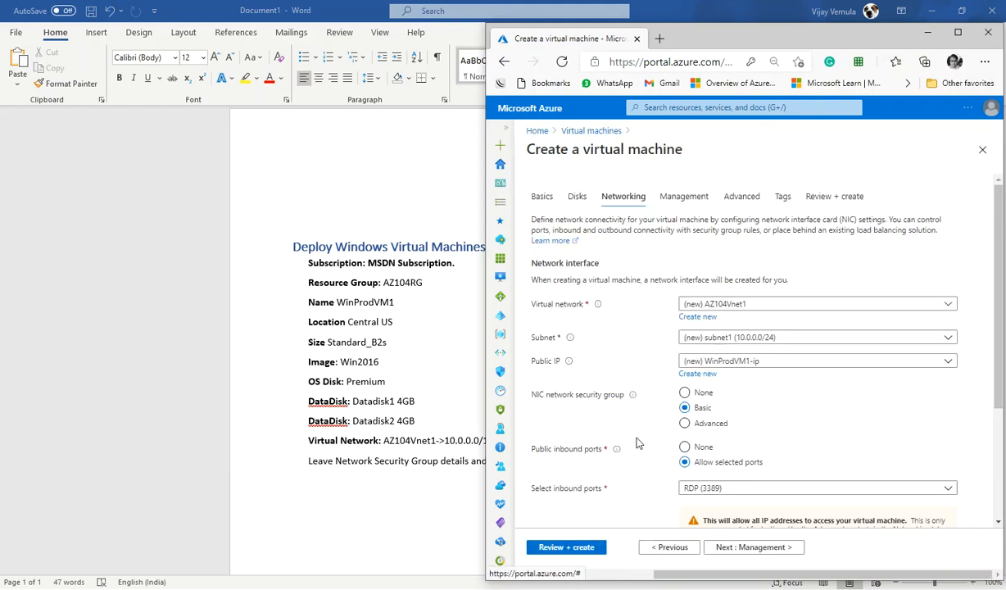
pyautogui.scroll(-2, 615, 440)
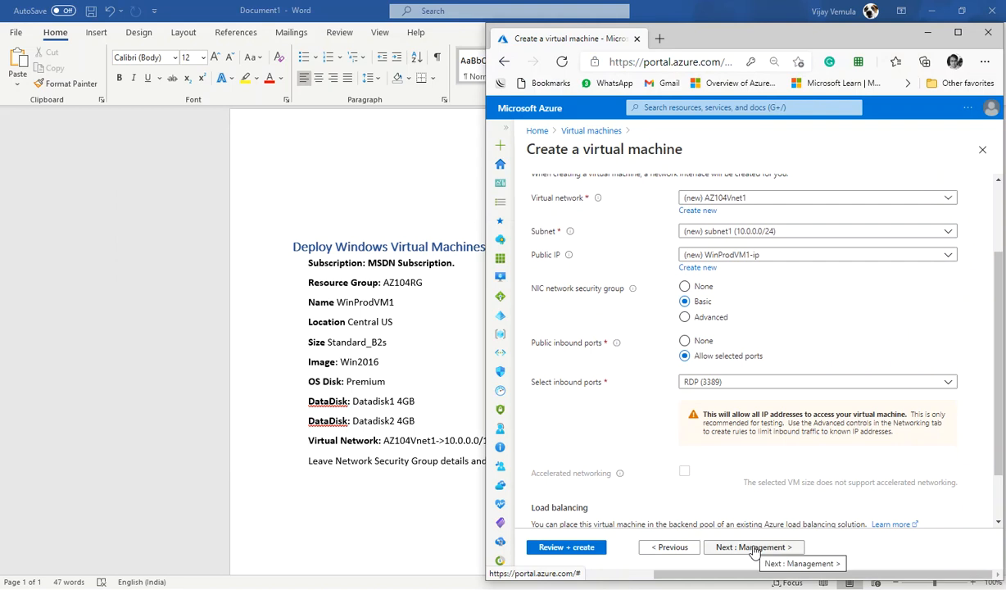
# Step: Advance through the remaining tabs to Review + create and create the virtual machine
pyautogui.click(754, 547)
pyautogui.click(754, 548)
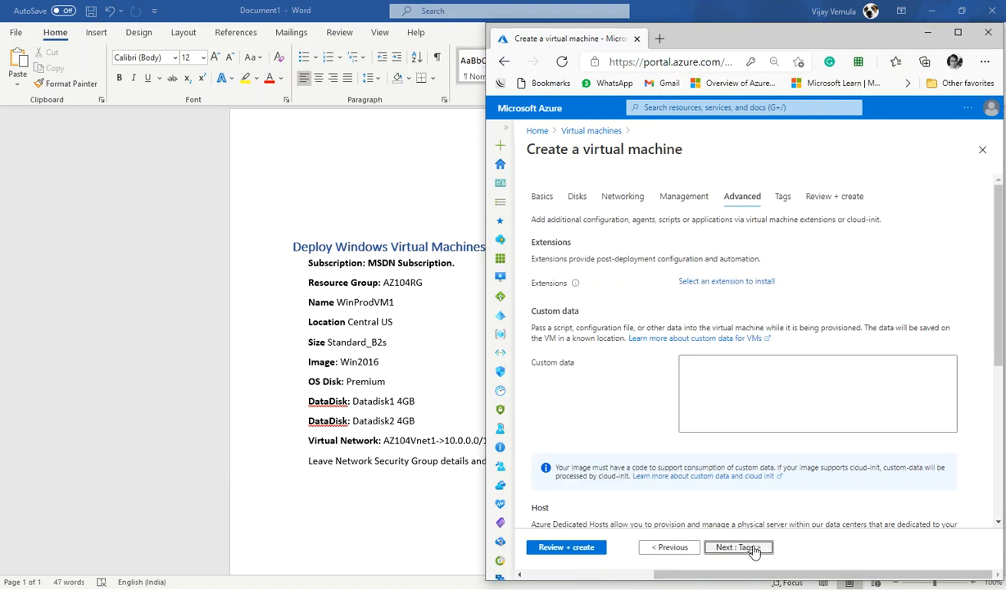
pyautogui.click(753, 547)
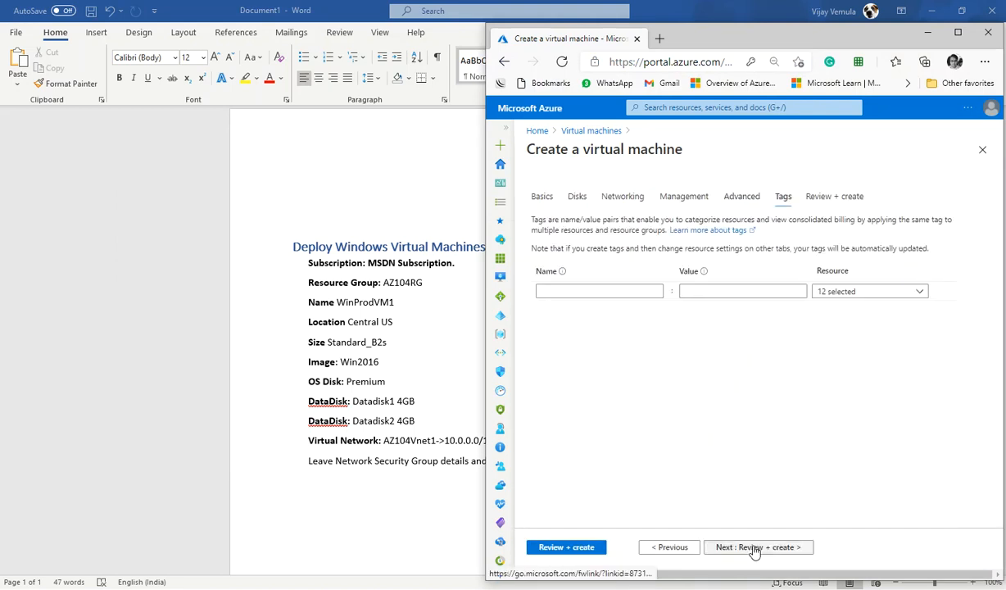
pyautogui.click(754, 547)
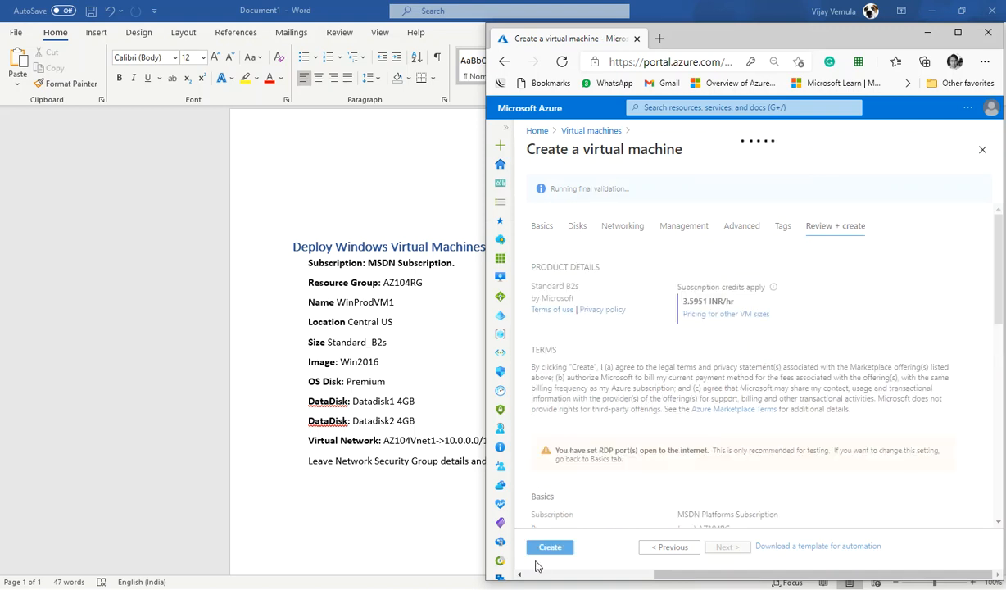
pyautogui.click(549, 558)
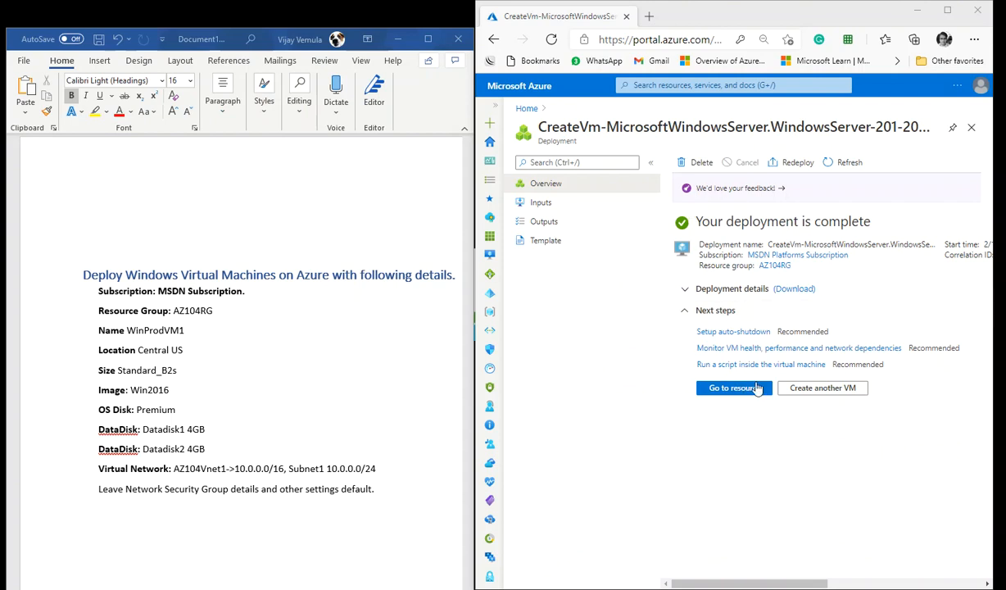
# Step: Open the new WinProdVM1 resource and review its overview details and attached data disks
pyautogui.click(729, 389)
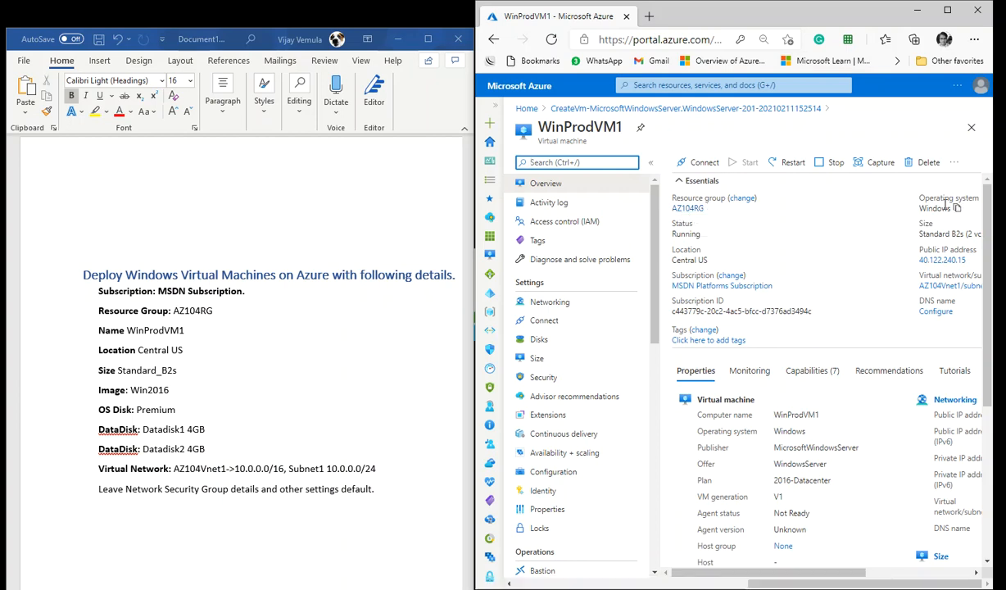
pyautogui.doubleClick(932, 209)
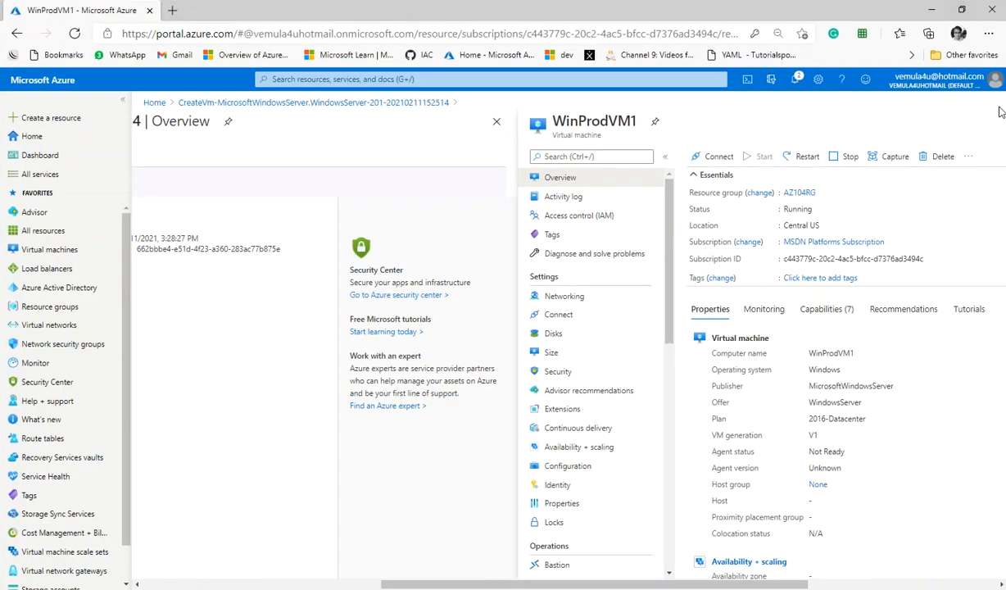
pyautogui.doubleClick(900, 10)
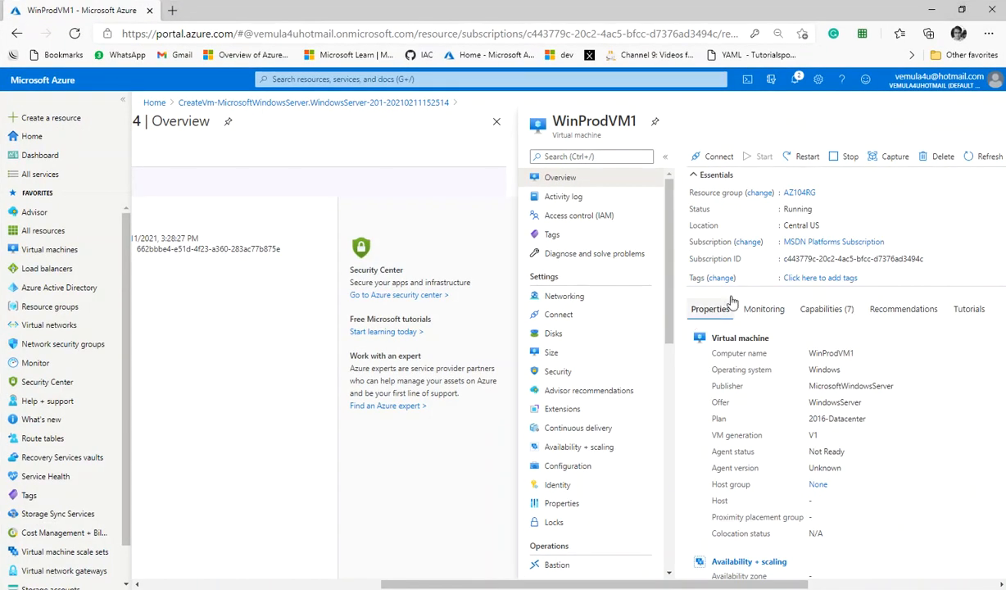
pyautogui.click(496, 121)
pyautogui.click(288, 260)
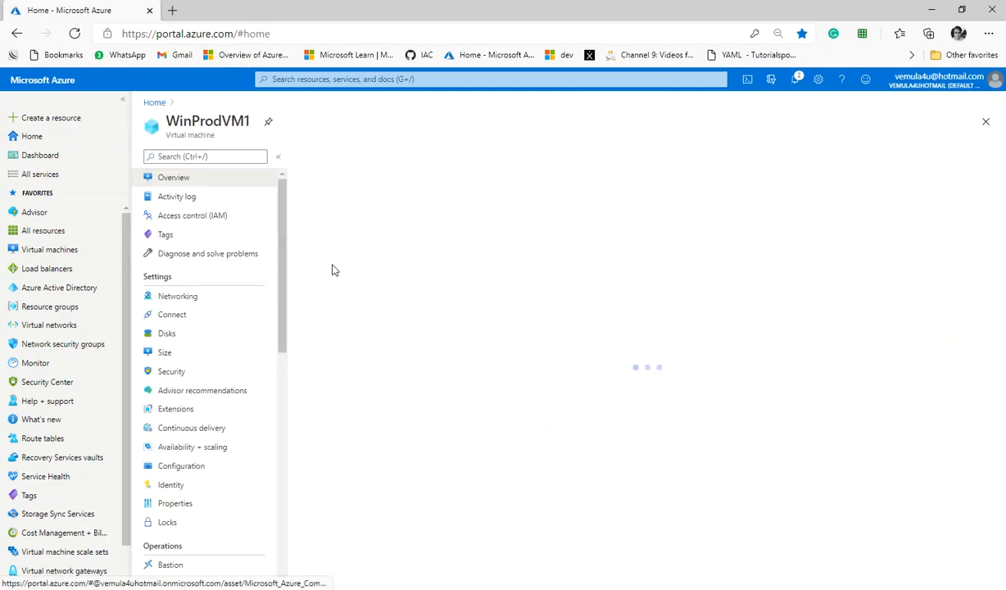
pyautogui.moveTo(720, 206); pyautogui.dragTo(788, 208)
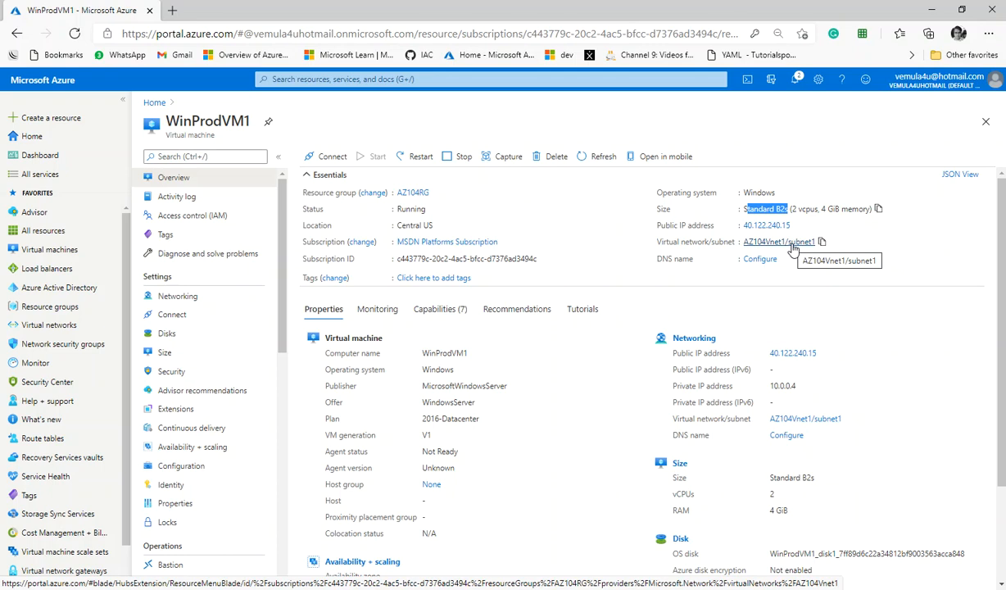
pyautogui.click(167, 333)
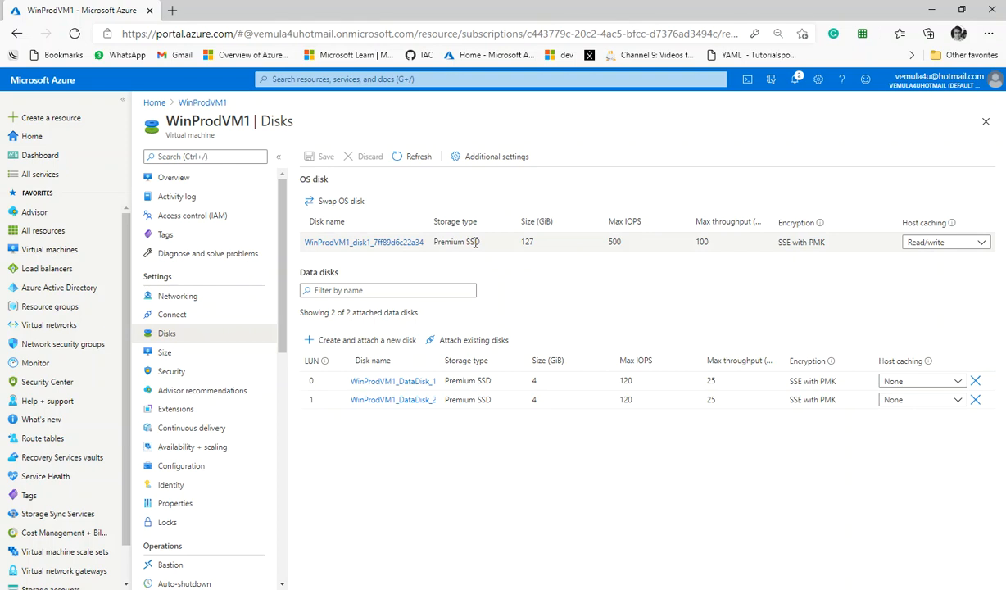
pyautogui.click(188, 179)
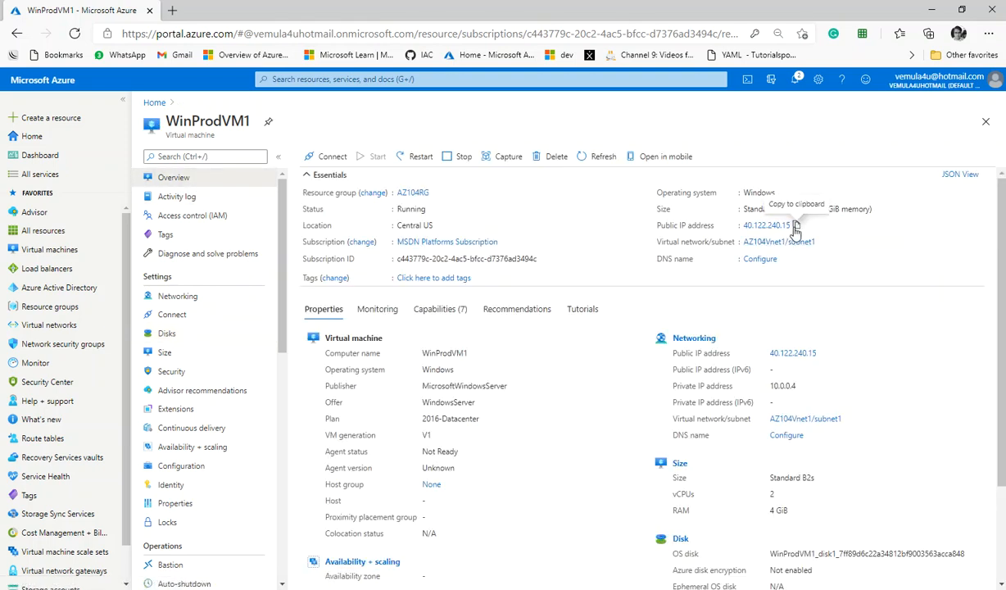
# Step: Launch Remote Desktop Connection with mstsc
pyautogui.press('super+r')
pyautogui.write('mstsc')
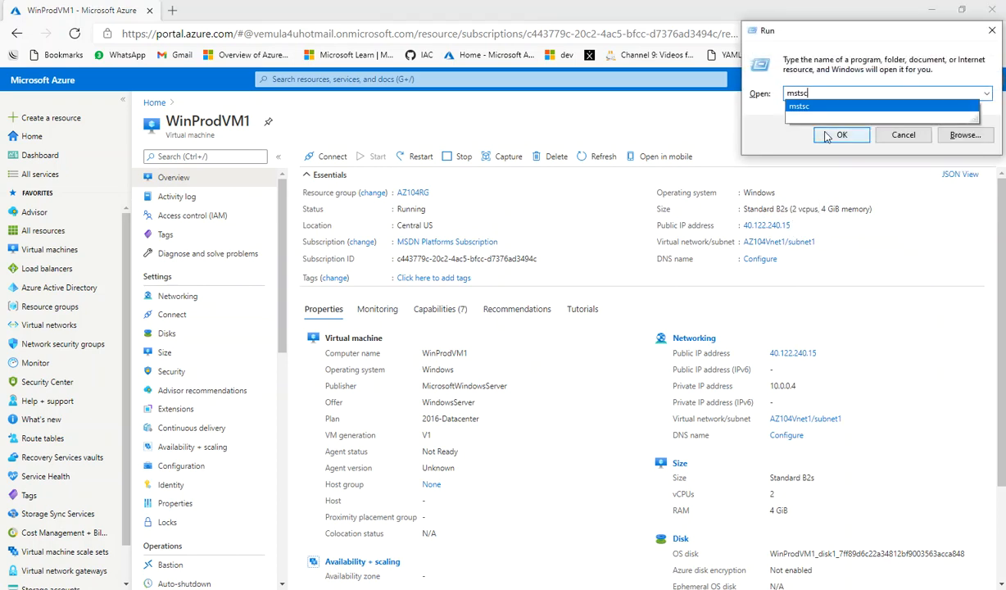
pyautogui.press('Return')
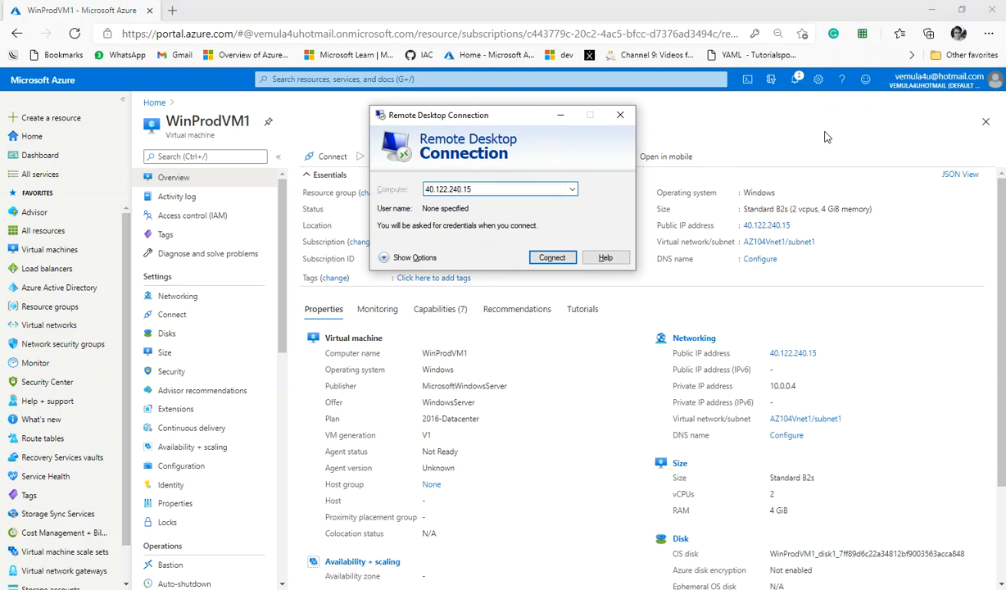
# Step: Connect to the VM's public IP and sign in with the admin username and password, accepting the certificate
pyautogui.press('Return')
pyautogui.write('vijay')
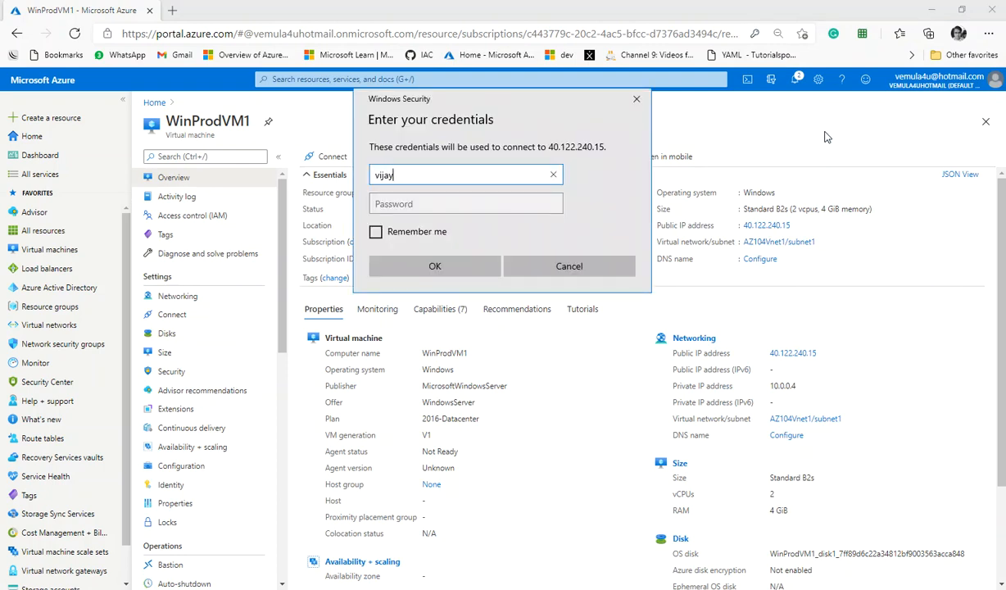
pyautogui.press('Tab')
pyautogui.write('••••••••••')
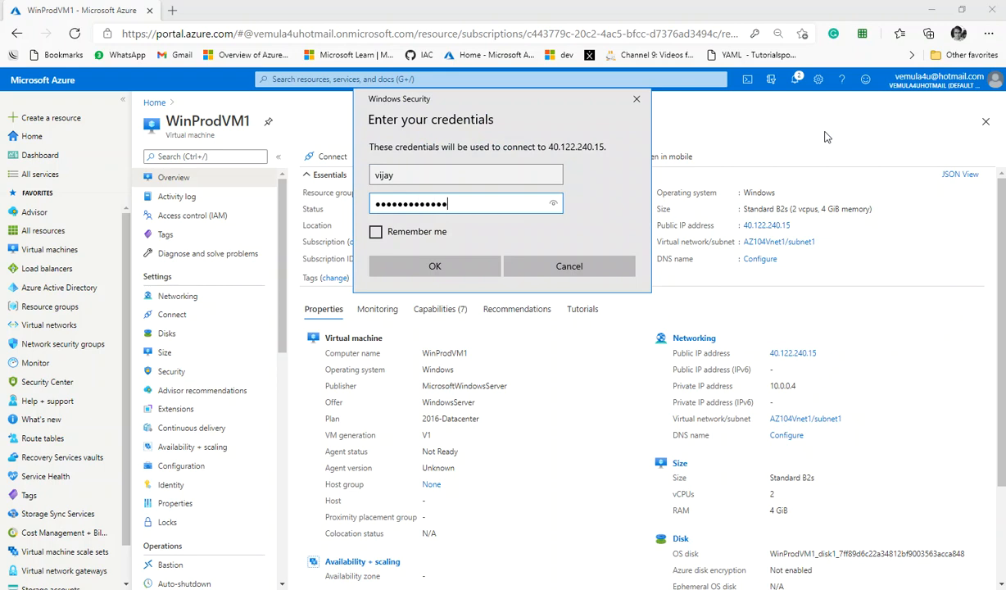
pyautogui.press('Return')
pyautogui.press('Left')
pyautogui.press('Return')
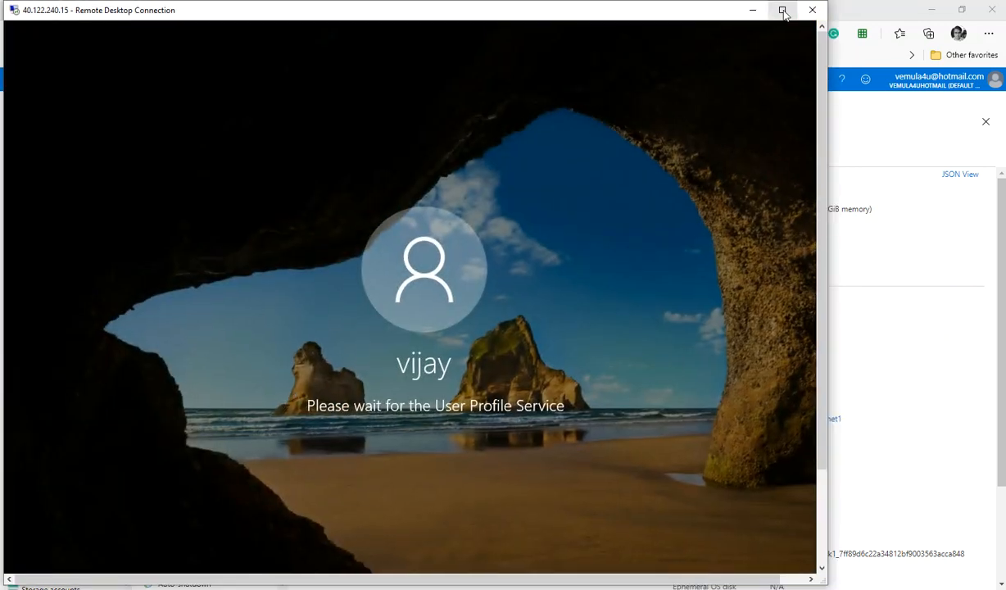
# Step: Maximize the Remote Desktop session window
pyautogui.click(780, 11)
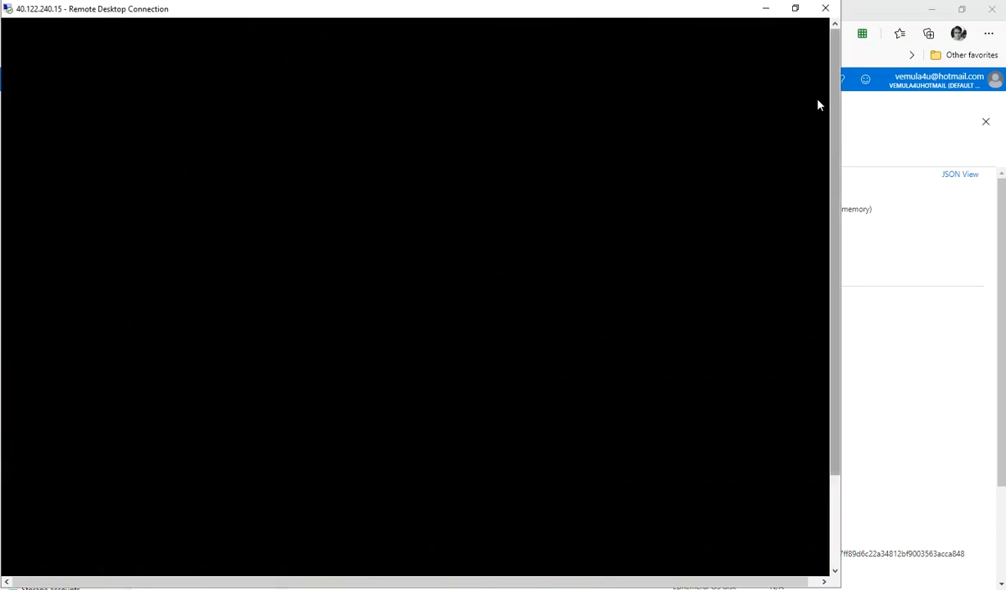
pyautogui.click(795, 8)
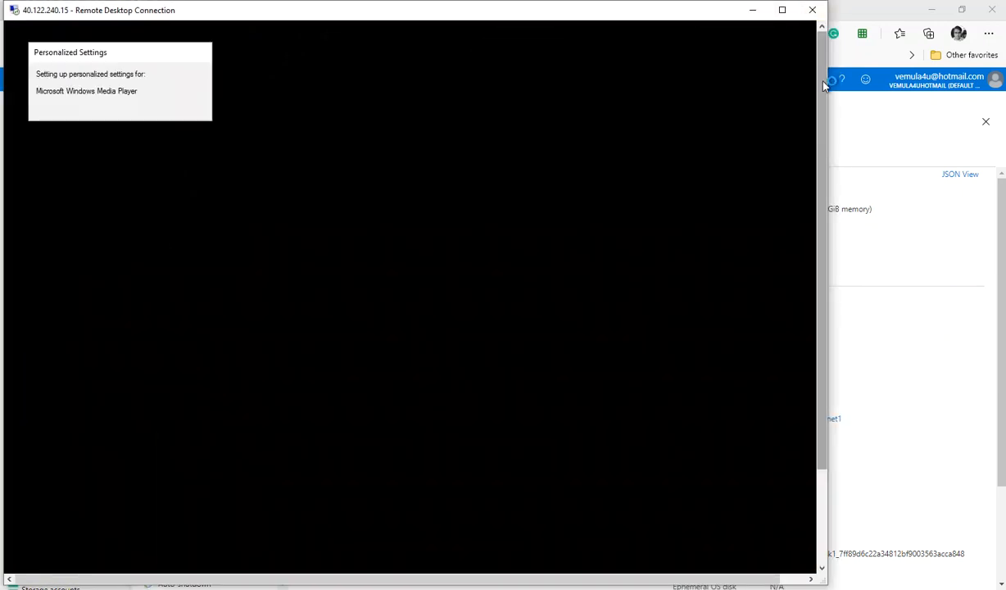
pyautogui.click(781, 11)
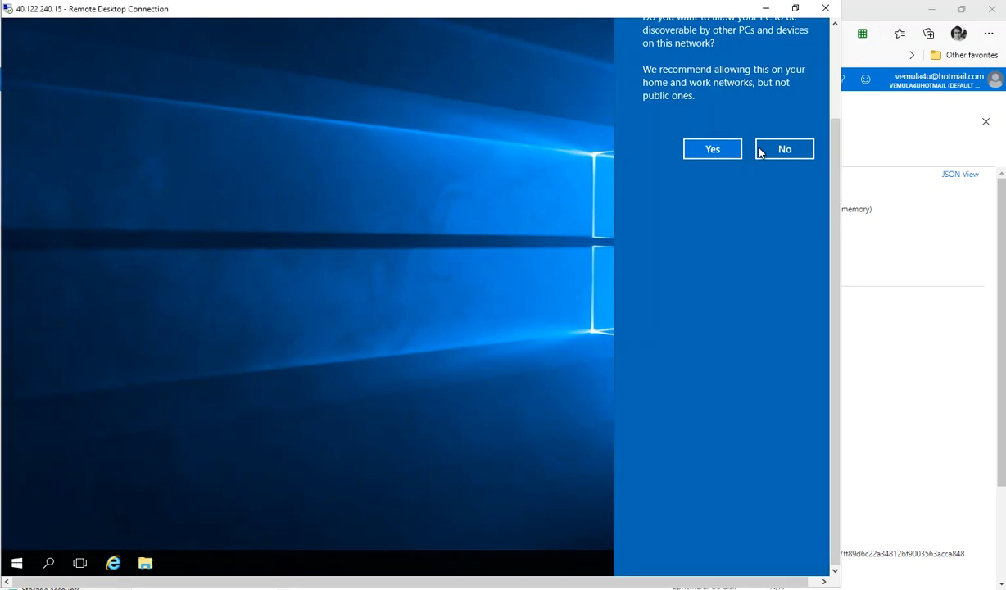
# Step: Open File Explorer in the VM and examine the drives under This PC
pyautogui.click(145, 563)
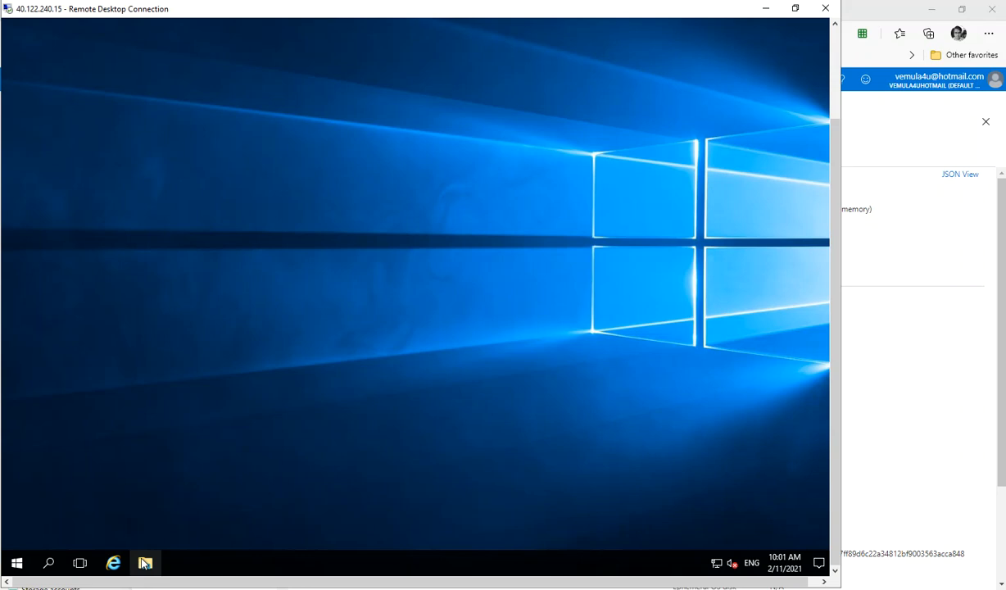
pyautogui.click(145, 562)
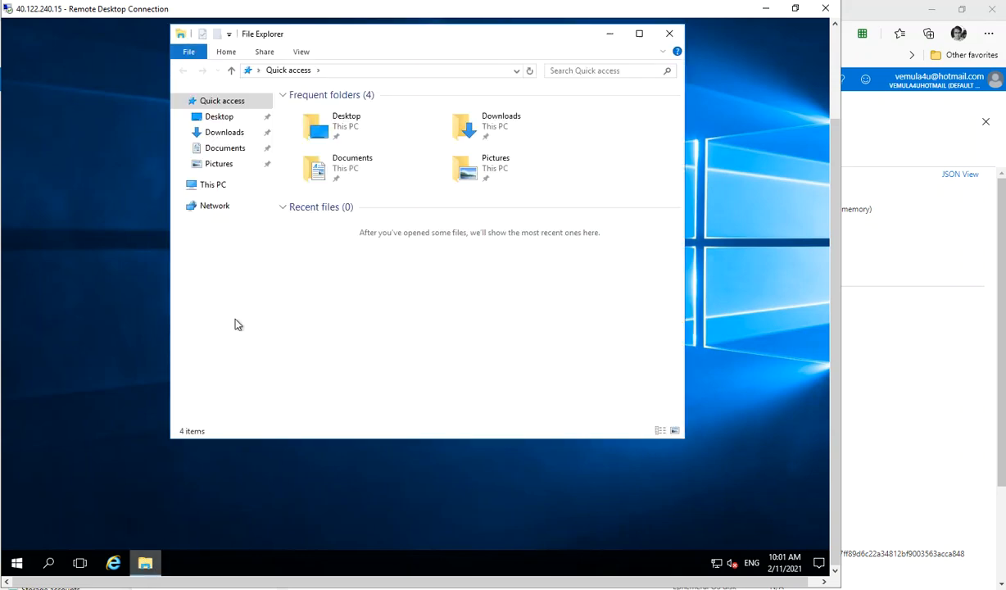
pyautogui.click(217, 190)
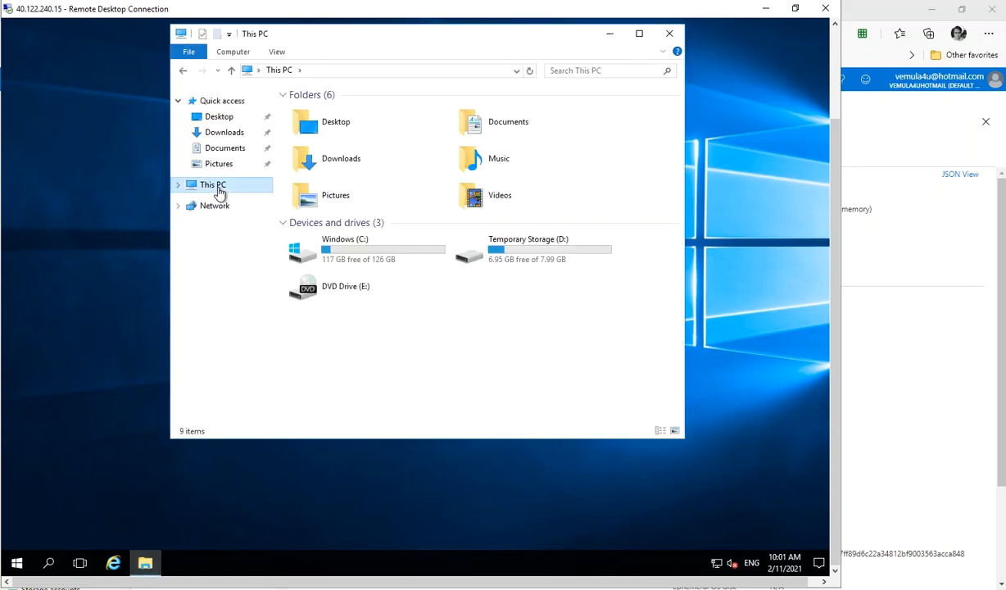
pyautogui.click(392, 253)
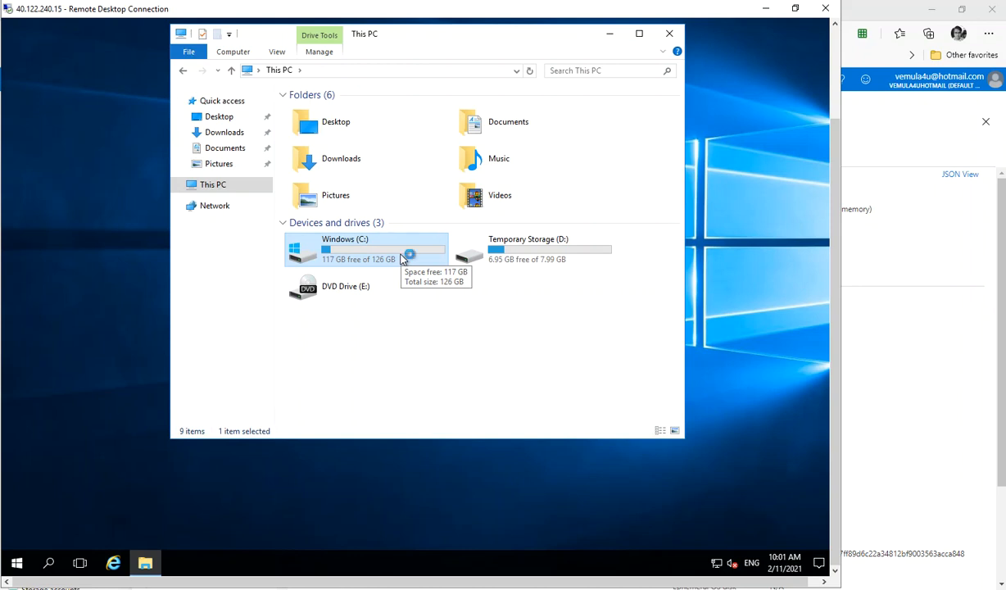
# Step: Switch to the portal to check the VM's data disks, then return to the remote session
pyautogui.hotkey('alt', 'Tab')
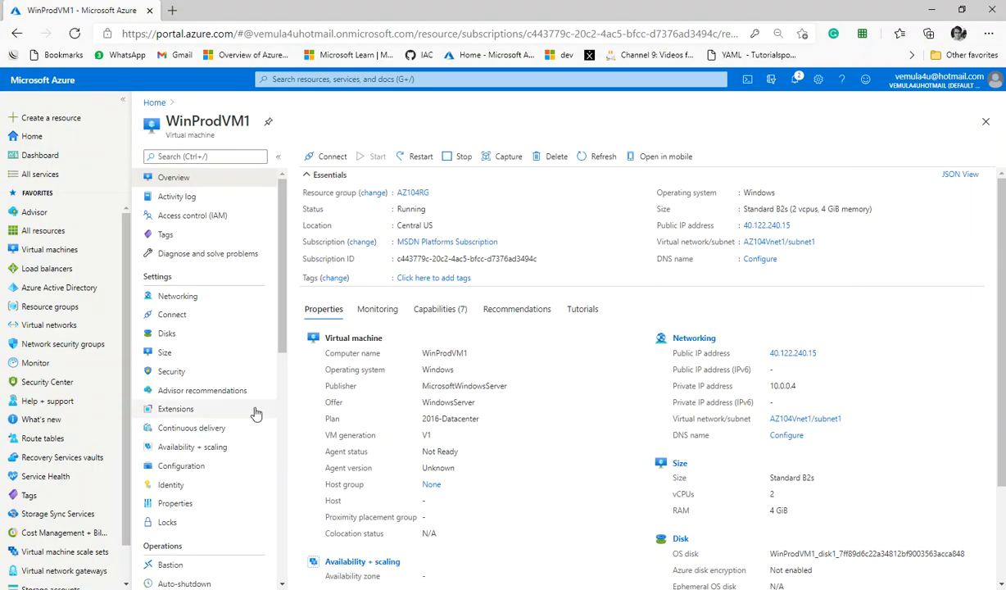
pyautogui.click(166, 333)
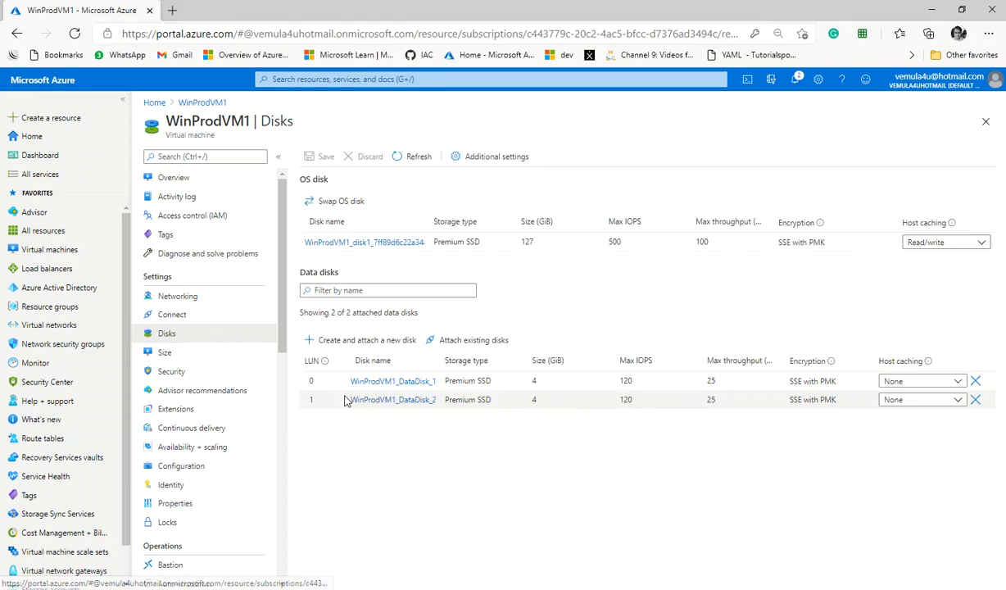
pyautogui.hotkey('alt', 'Tab')
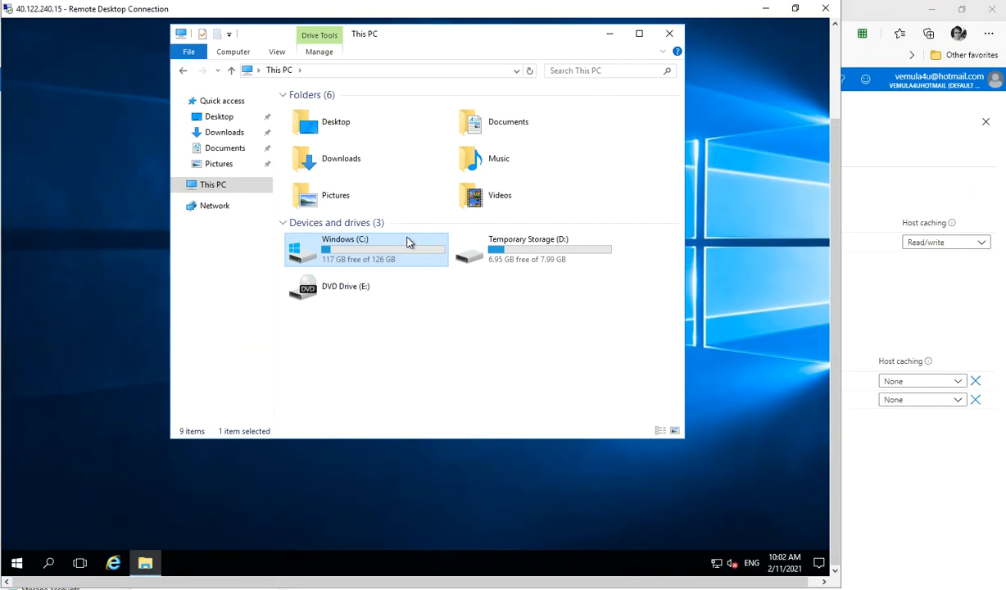
# Step: Open Disk Management with diskmgmt.msc and initialize Disk 2 and Disk 3 using the MBR partition style
pyautogui.rightClick(16, 564)
pyautogui.click(56, 496)
pyautogui.write('diskmgmt.msc')
pyautogui.press('Return')
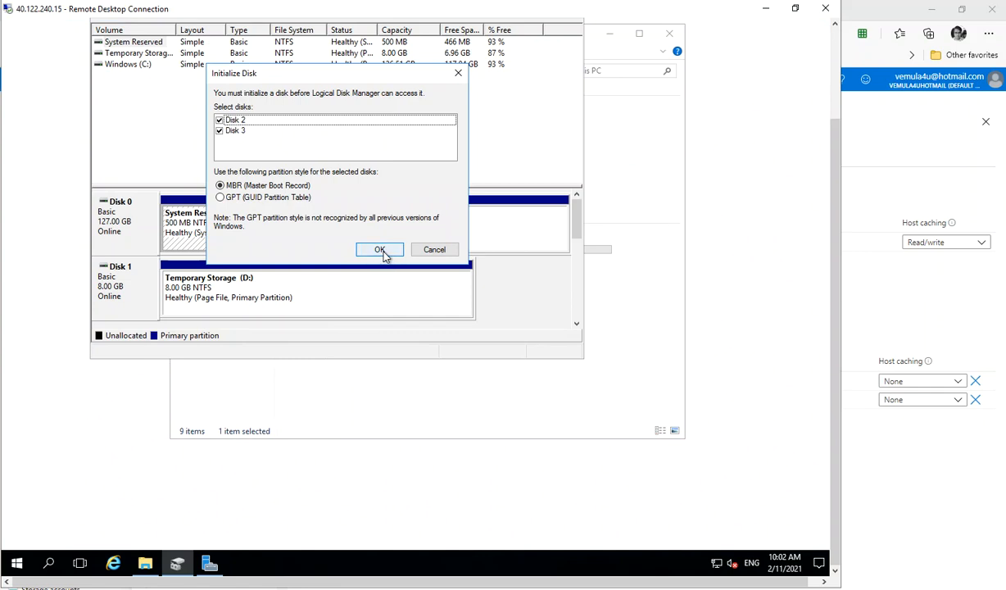
pyautogui.click(384, 251)
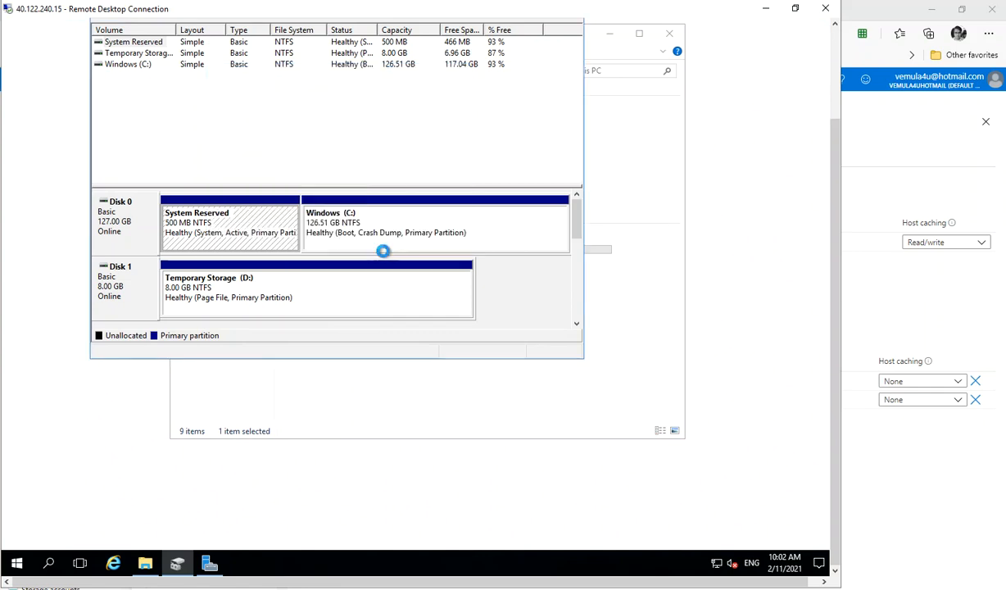
pyautogui.click(575, 263)
pyautogui.moveTo(575, 279); pyautogui.dragTo(575, 287)
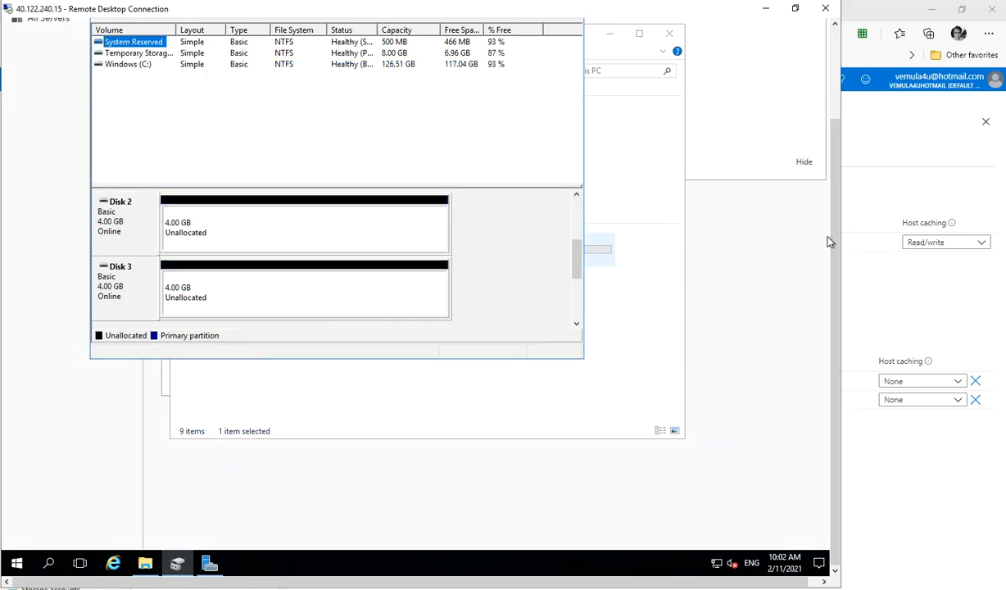
pyautogui.moveTo(835, 238); pyautogui.dragTo(834, 197)
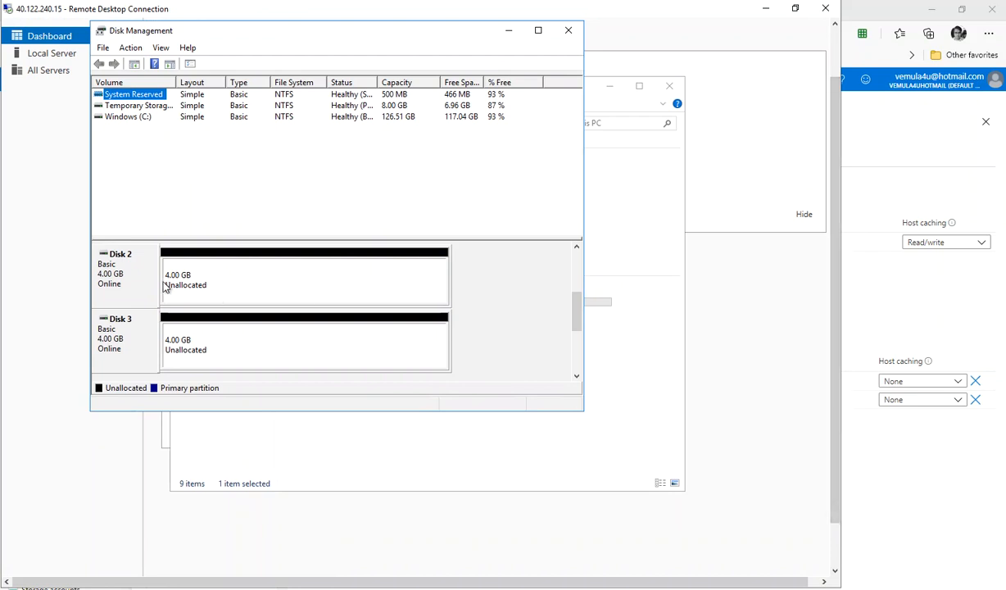
pyautogui.rightClick(112, 272)
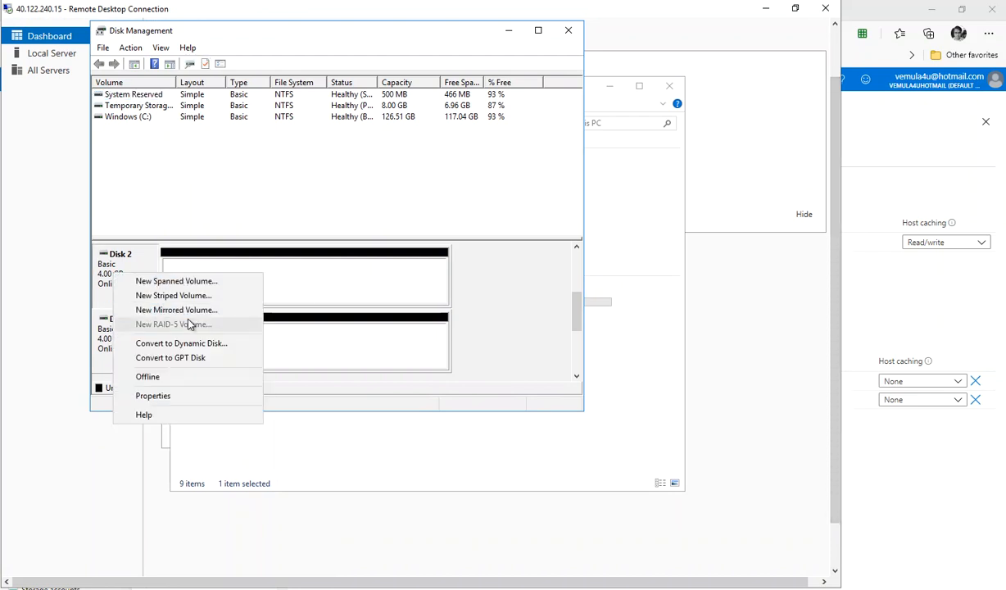
pyautogui.click(94, 283)
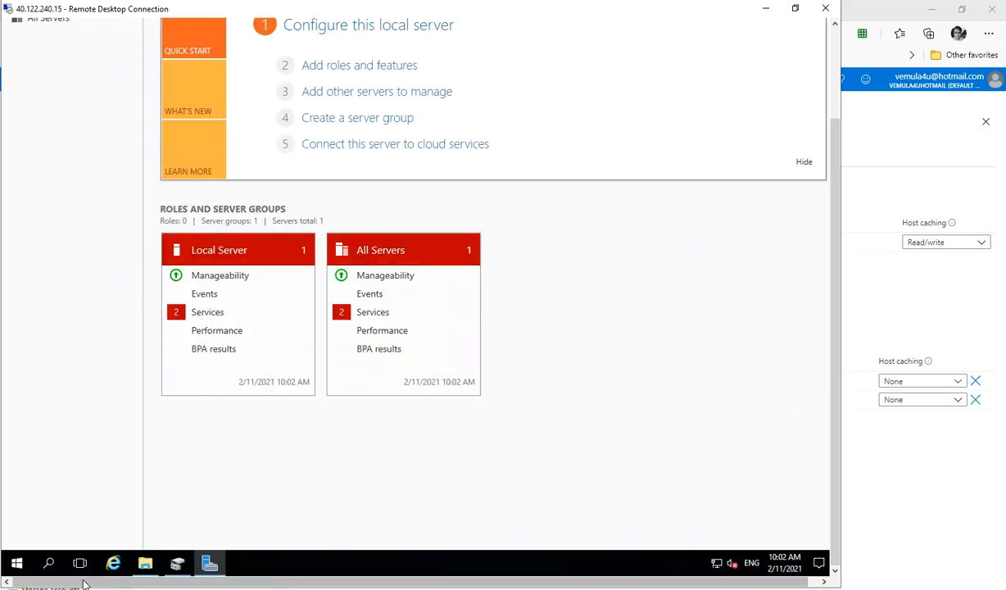
pyautogui.click(177, 563)
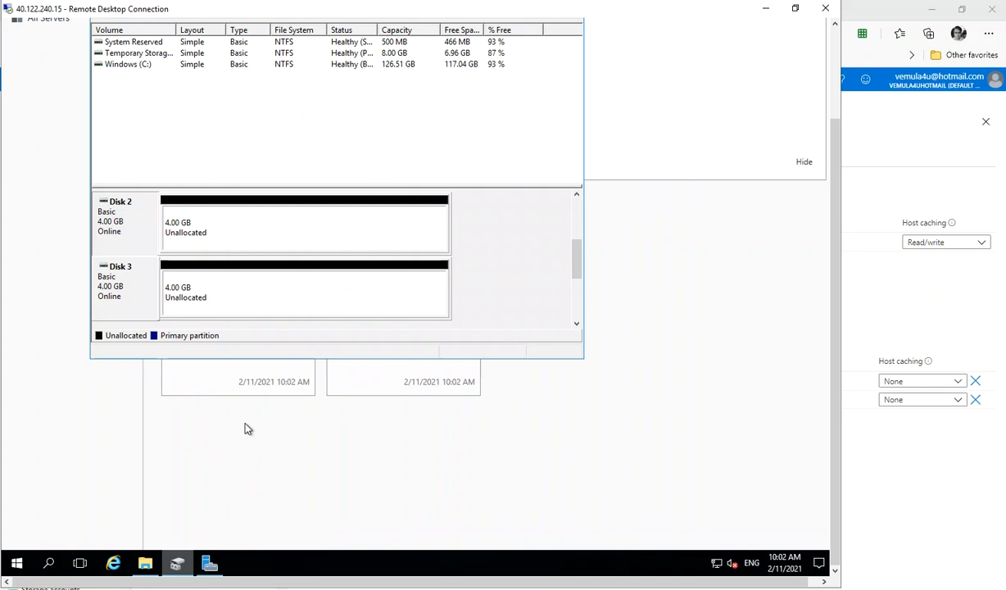
# Step: Create a new simple volume across all of Disk 2, formatted NTFS with quick format and the wizard's default settings
pyautogui.rightClick(252, 227)
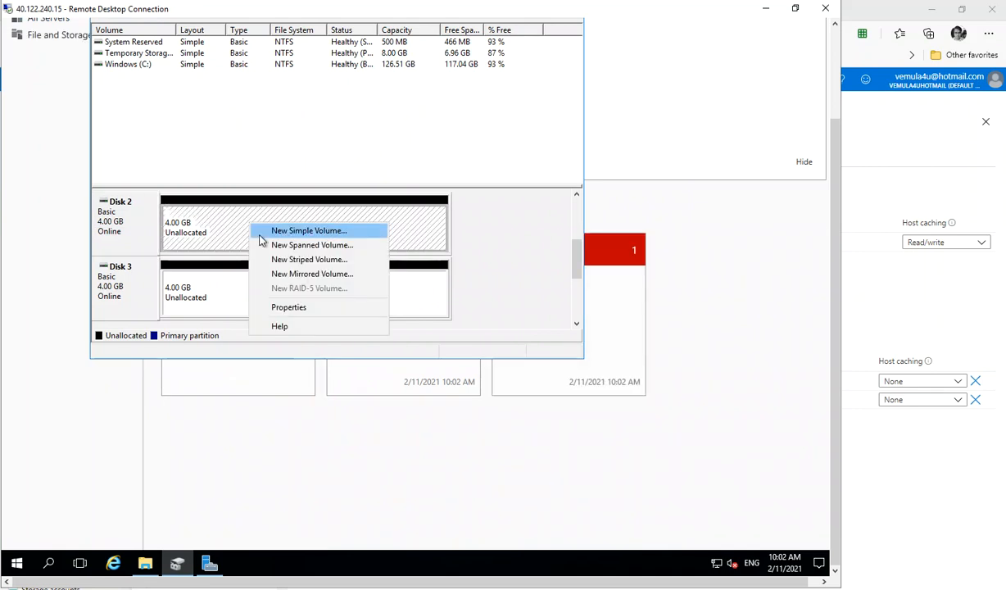
pyautogui.click(260, 236)
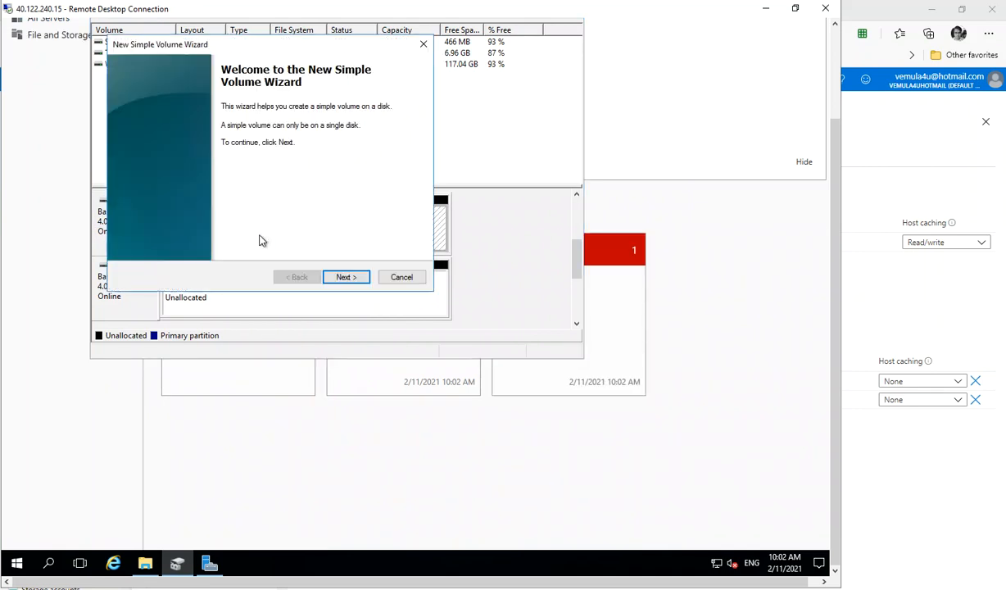
pyautogui.click(354, 277)
pyautogui.click(354, 279)
pyautogui.click(355, 279)
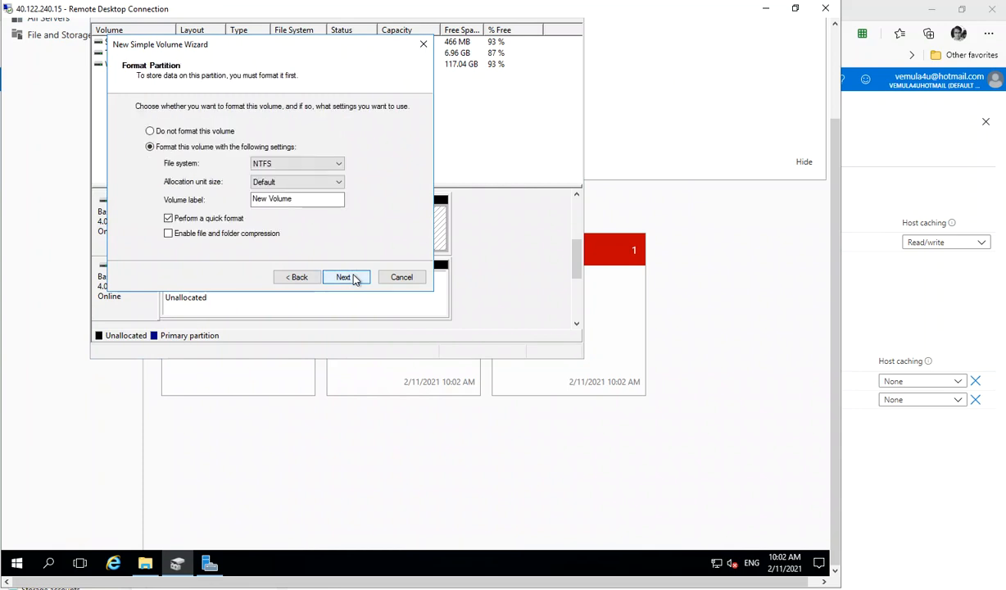
pyautogui.click(355, 279)
pyautogui.click(347, 277)
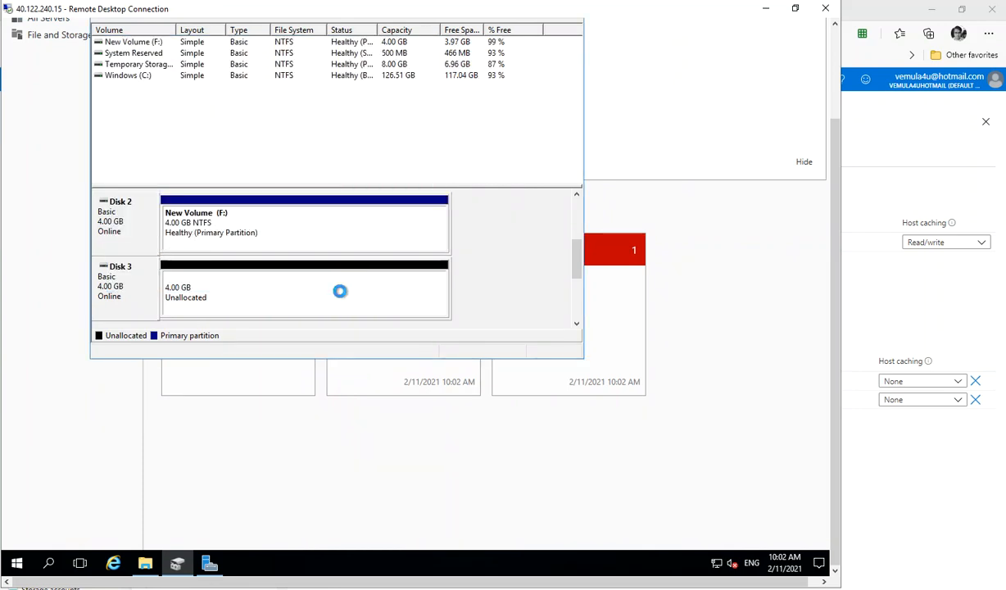
# Step: Create a new simple volume on Disk 3 the same way, accepting the wizard's default NTFS quick-format settings
pyautogui.rightClick(342, 296)
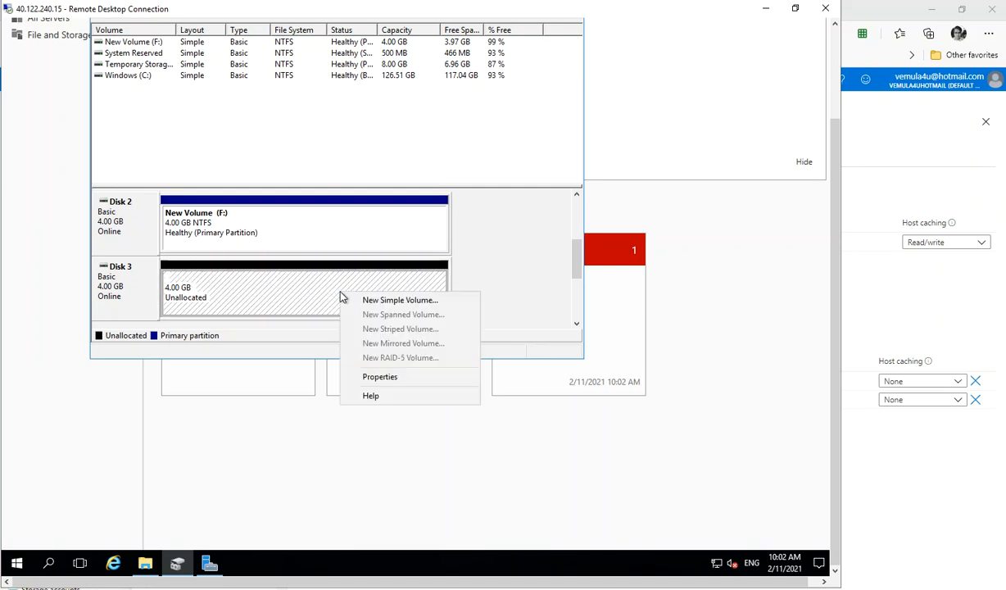
pyautogui.click(366, 301)
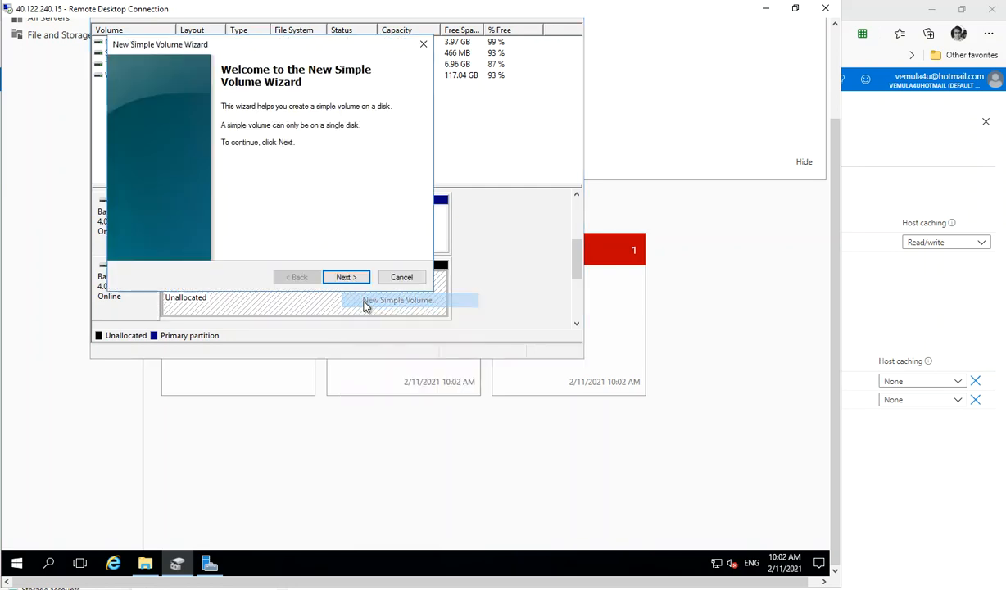
pyautogui.click(361, 283)
pyautogui.click(361, 284)
pyautogui.click(361, 284)
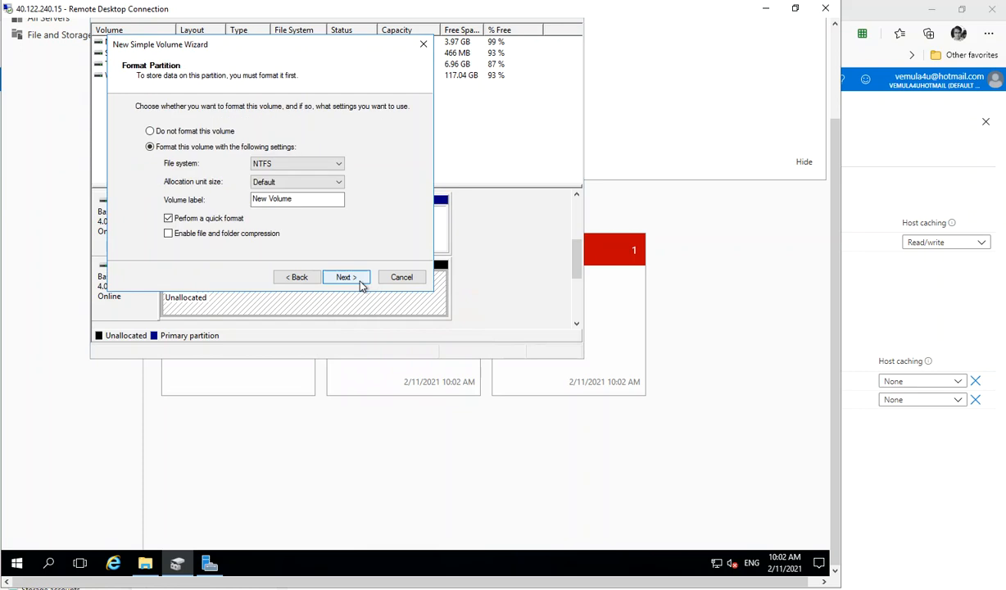
pyautogui.click(362, 283)
pyautogui.click(361, 283)
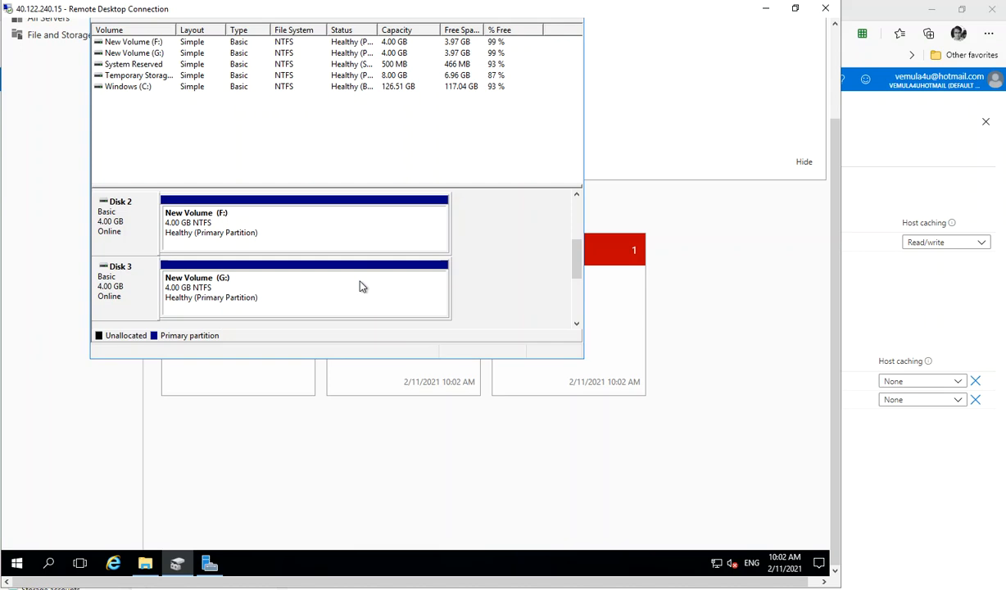
# Step: Open File Explorer and examine the new data volumes listed under This PC
pyautogui.click(145, 564)
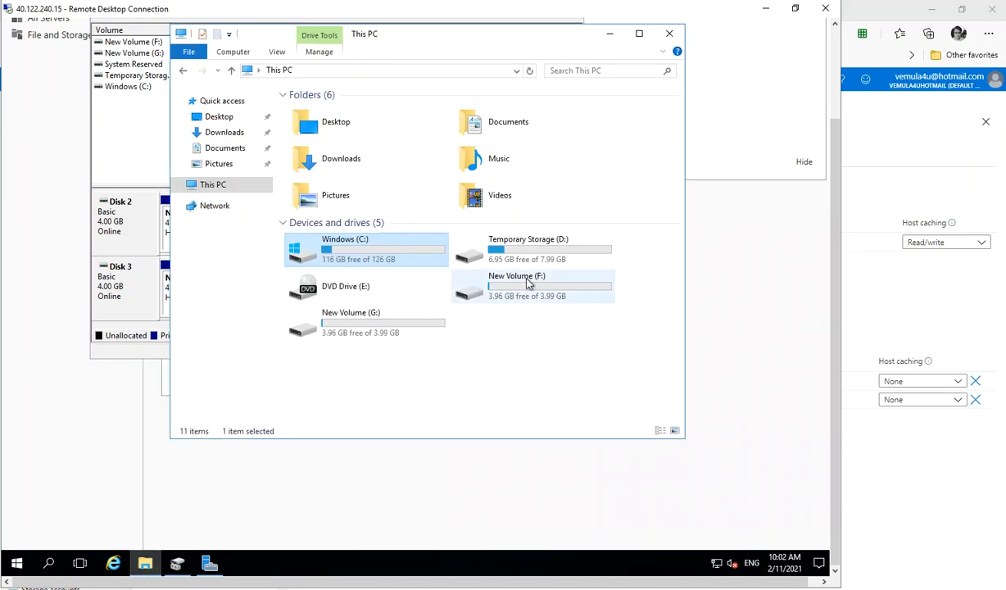
pyautogui.click(373, 324)
pyautogui.click(496, 281)
pyautogui.click(385, 330)
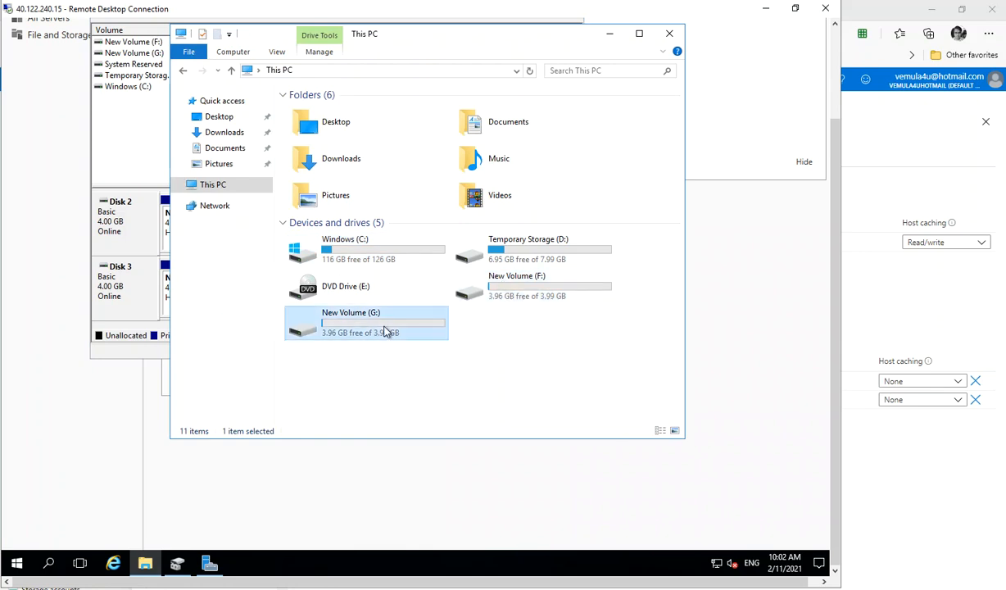